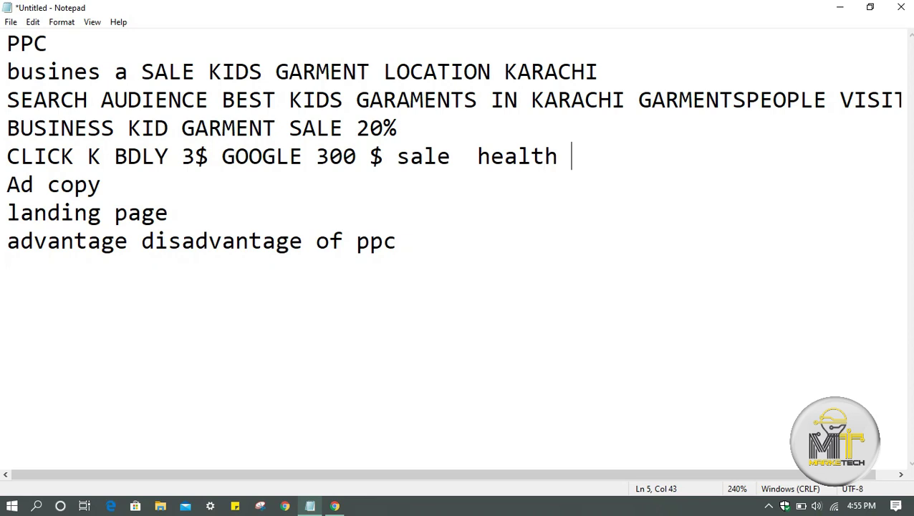
# Step: Complete the fifth line with "healthy ppc" and add the lines "heading", "body text" and "display url" below "Ad copy"
pyautogui.write('y ppc')
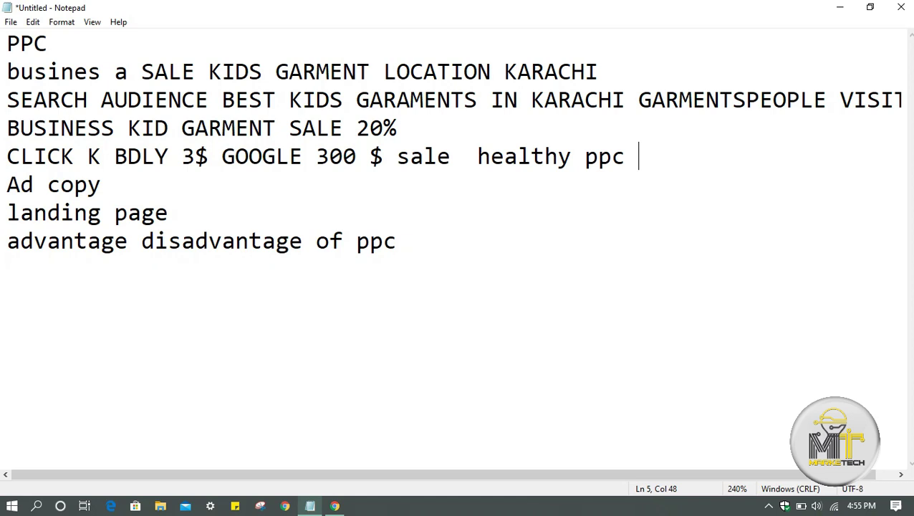
pyautogui.moveTo(7, 184); pyautogui.dragTo(113, 186)
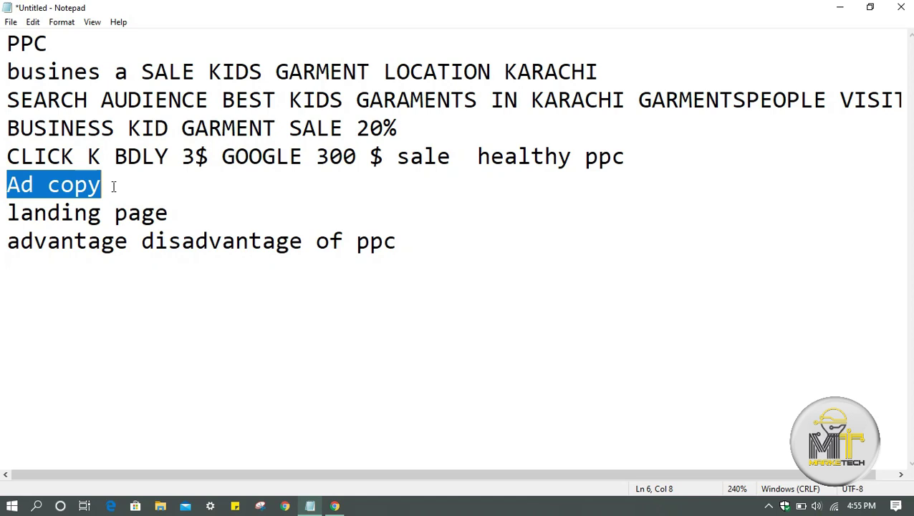
pyautogui.press('Right')
pyautogui.press('Return')
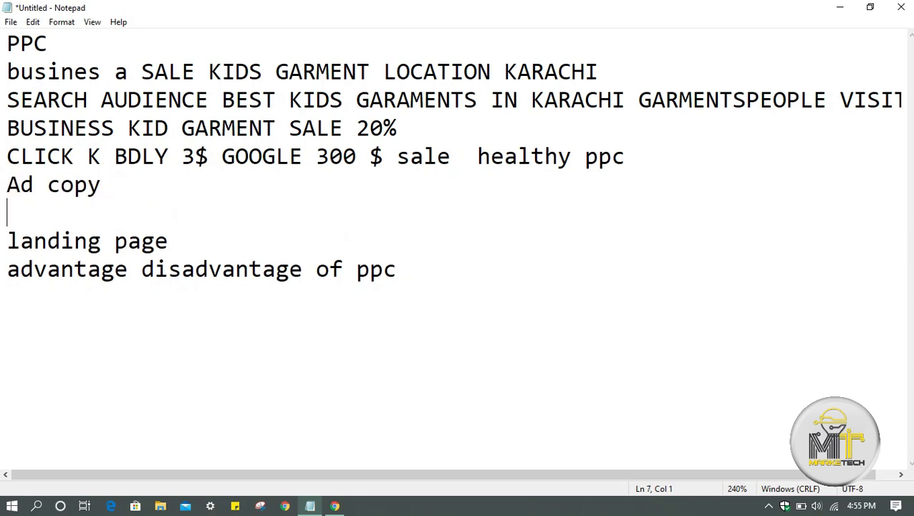
pyautogui.write('heading')
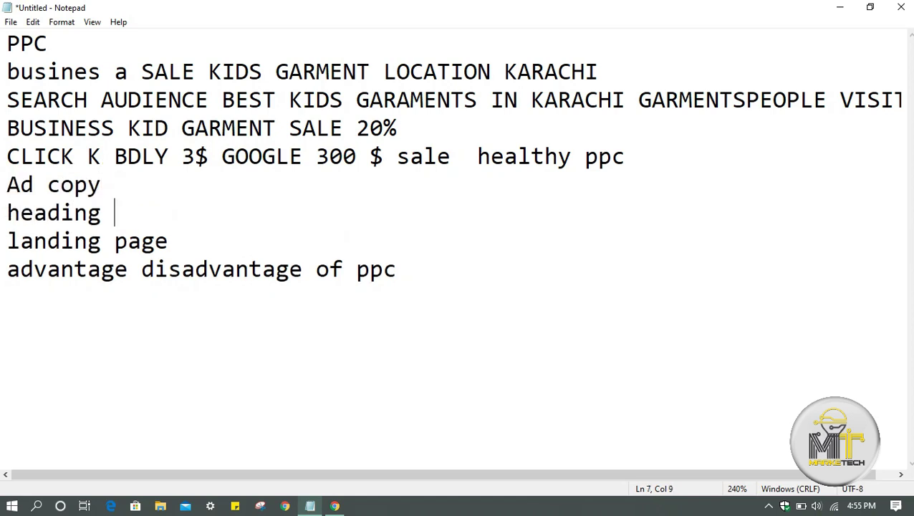
pyautogui.press('Return')
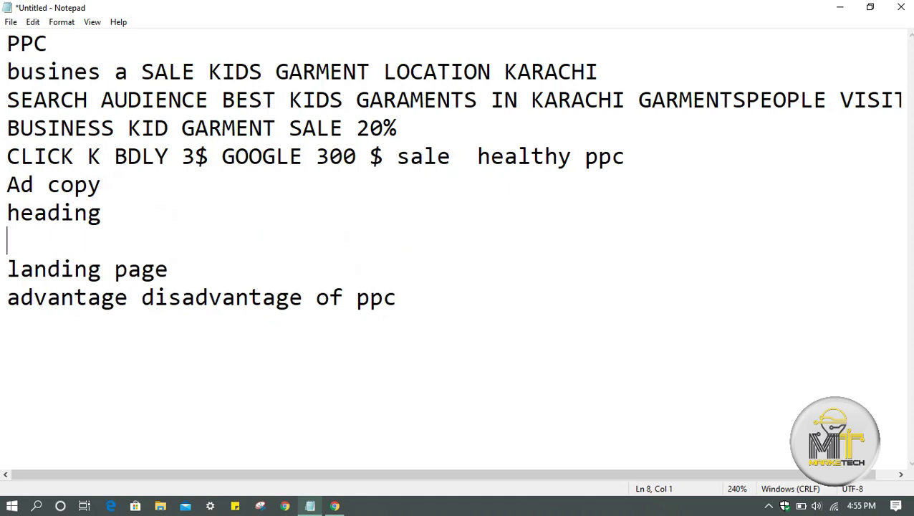
pyautogui.write('body text')
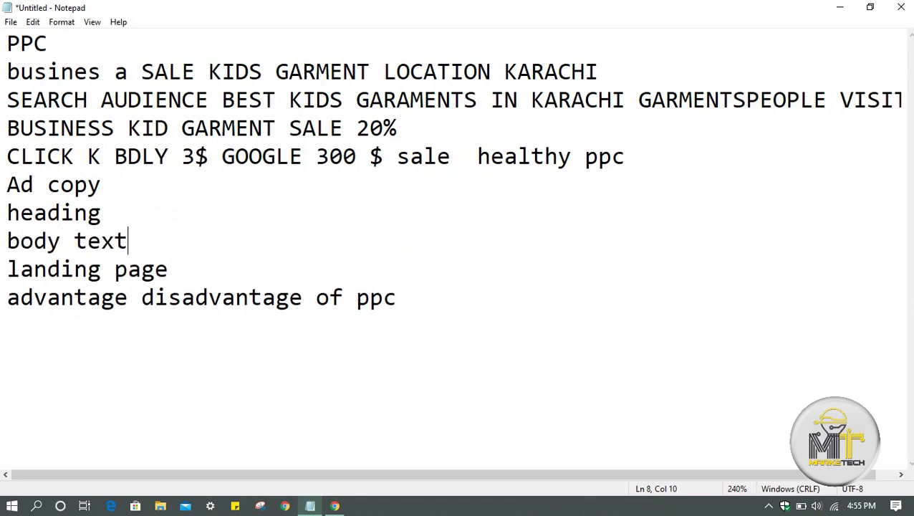
pyautogui.press('Return')
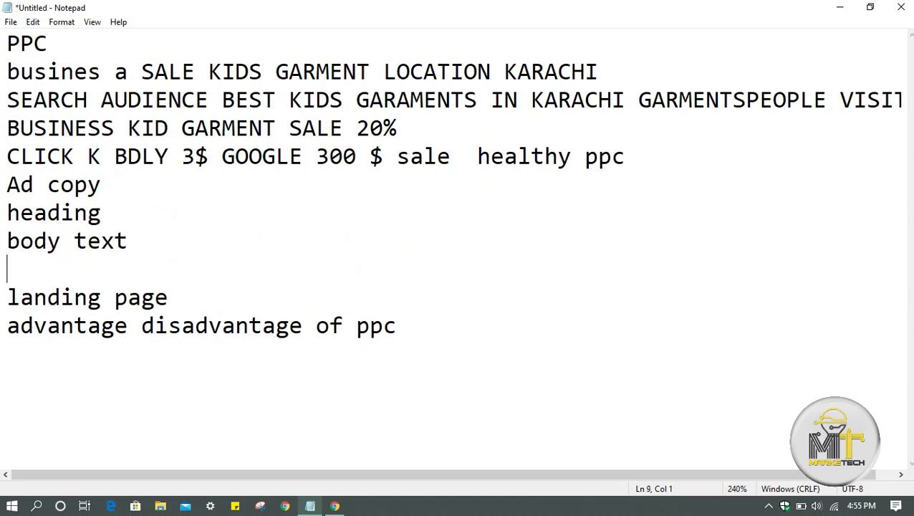
pyautogui.write('display url')
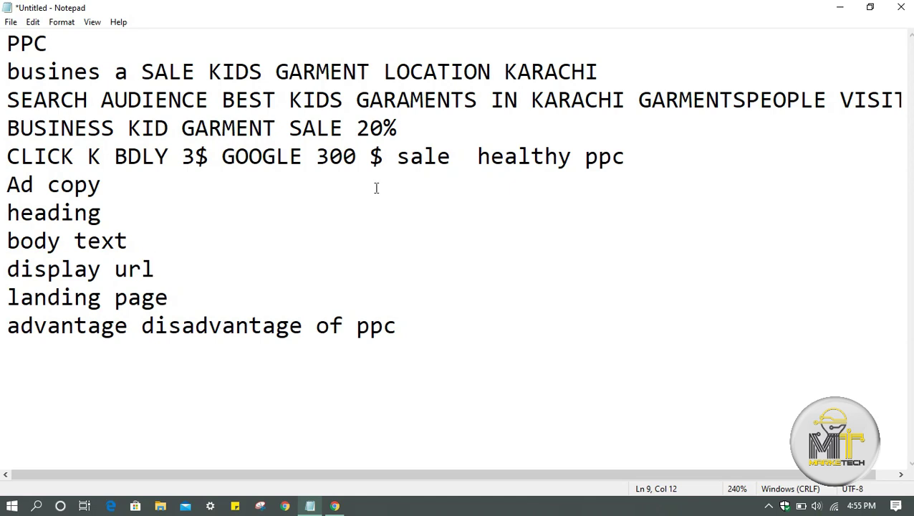
# Step: Switch to the Google Ads campaign in Chrome and continue with "Get more website sales or sign-ups" as the main advertising goal
pyautogui.click(337, 506)
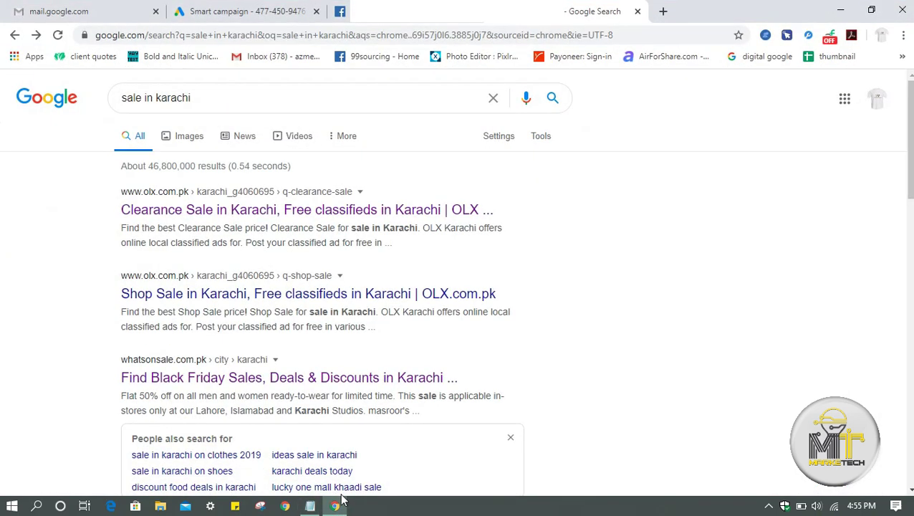
pyautogui.click(253, 19)
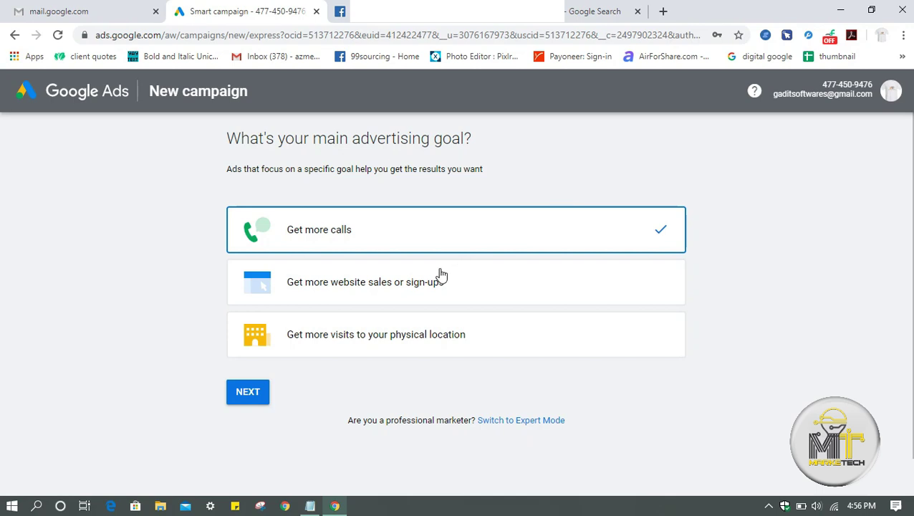
pyautogui.click(513, 280)
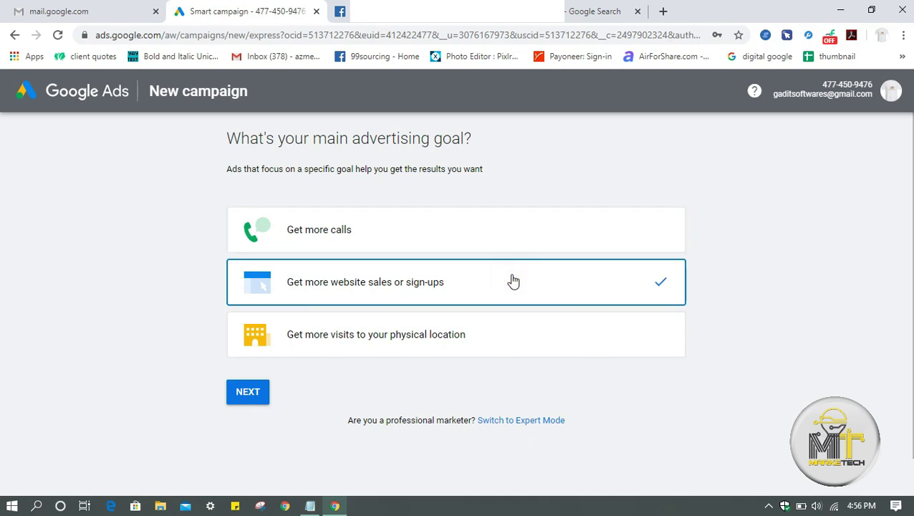
pyautogui.click(469, 332)
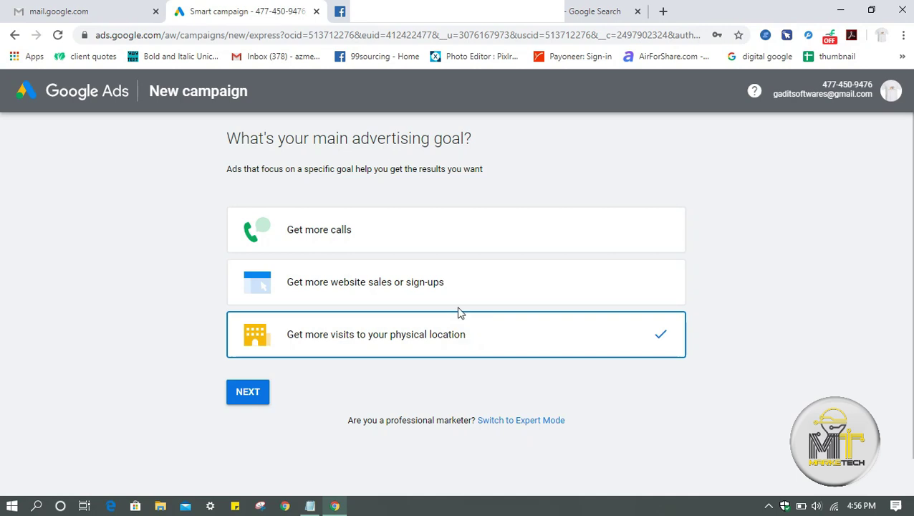
pyautogui.click(452, 286)
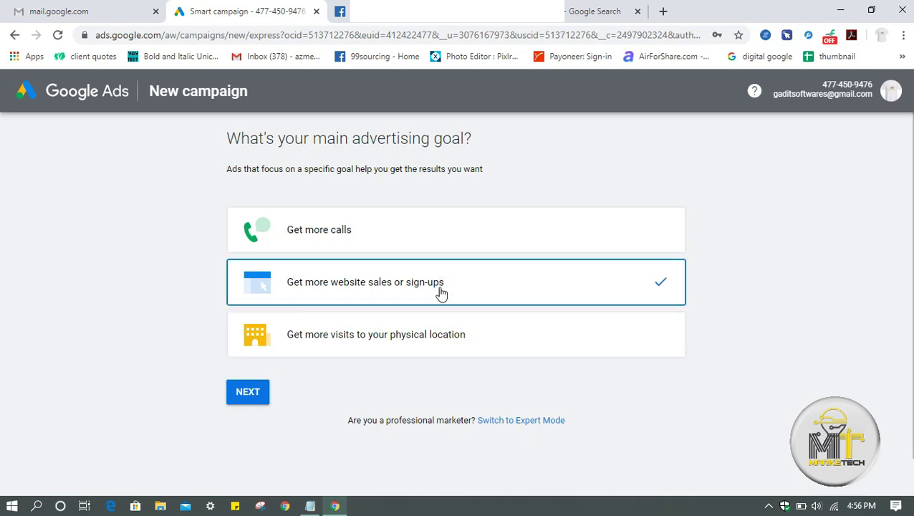
pyautogui.click(260, 391)
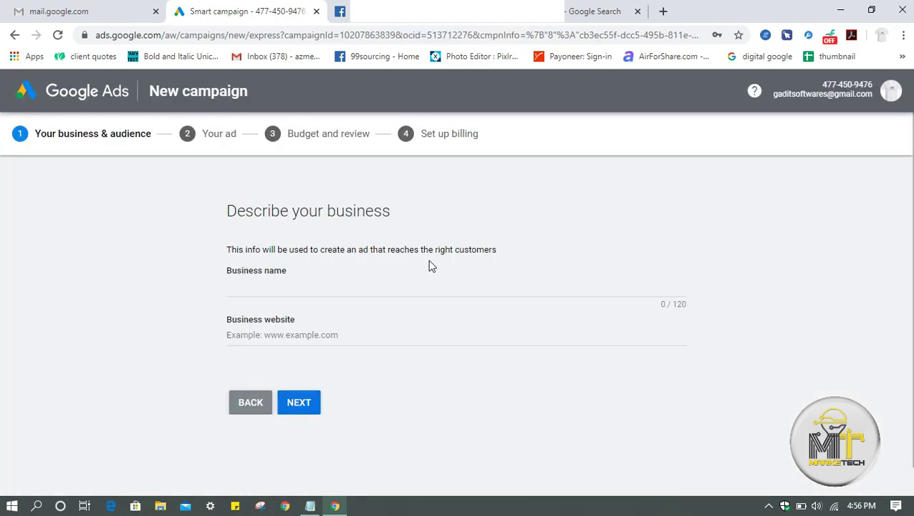
pyautogui.click(262, 285)
pyautogui.write('Business A')
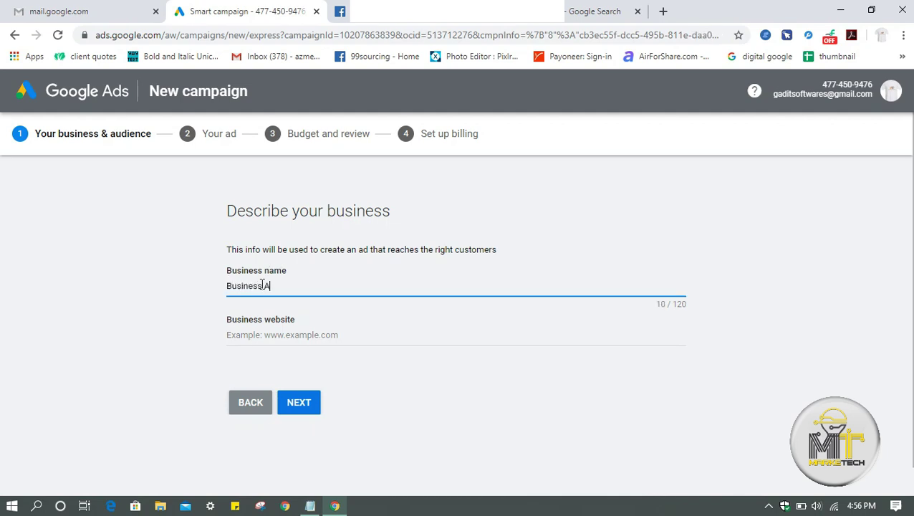
pyautogui.click(300, 346)
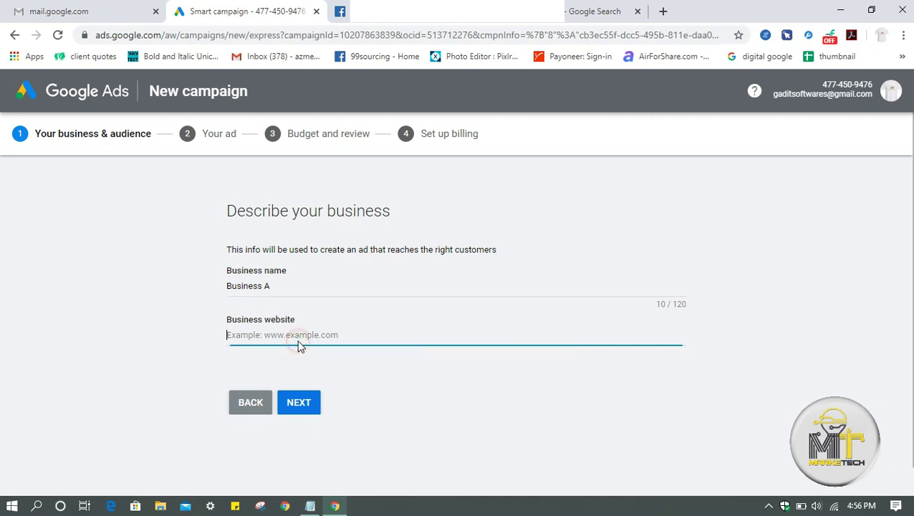
pyautogui.write('www')
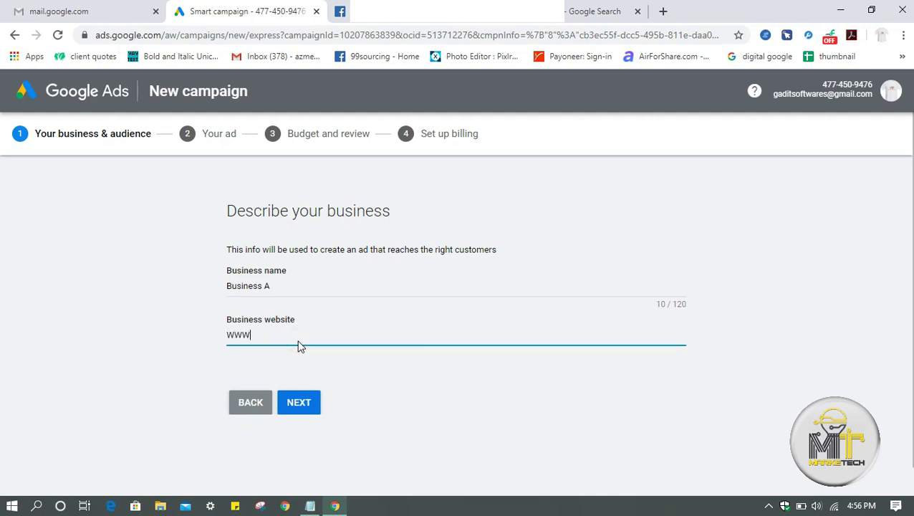
pyautogui.write(',')
pyautogui.press('BackSpace')
pyautogui.press('BackSpace')
pyautogui.press('BackSpace')
pyautogui.write('www.businessa.com')
pyautogui.click(308, 404)
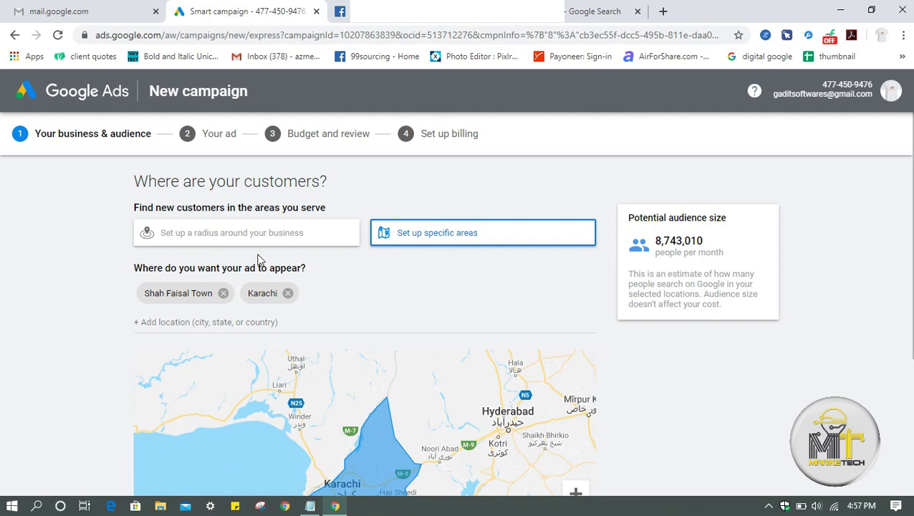
# Step: Replace the preset ad locations with the city of Karachi, Sindh, Pakistan
pyautogui.click(188, 295)
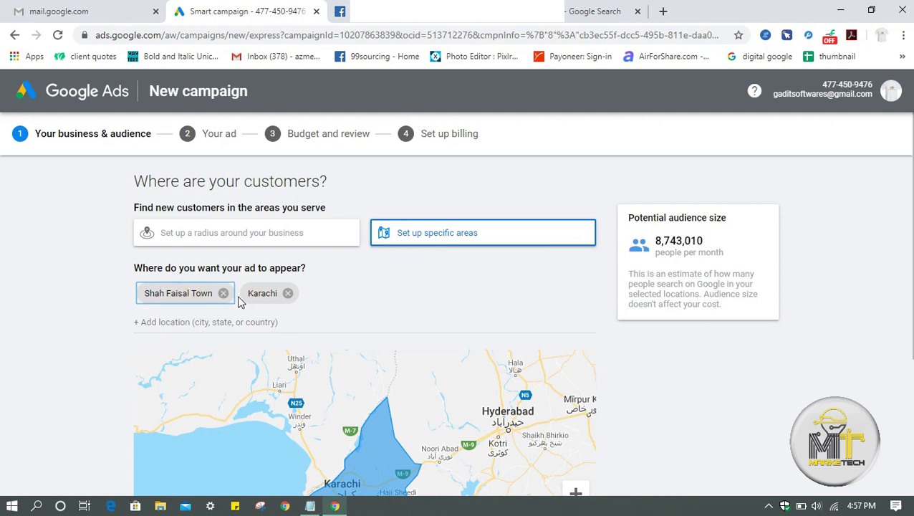
pyautogui.click(223, 293)
pyautogui.click(185, 293)
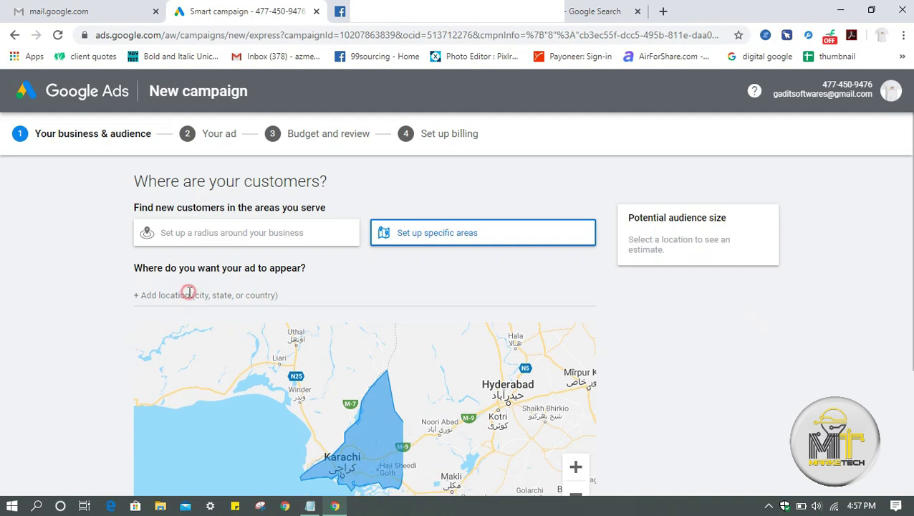
pyautogui.click(187, 293)
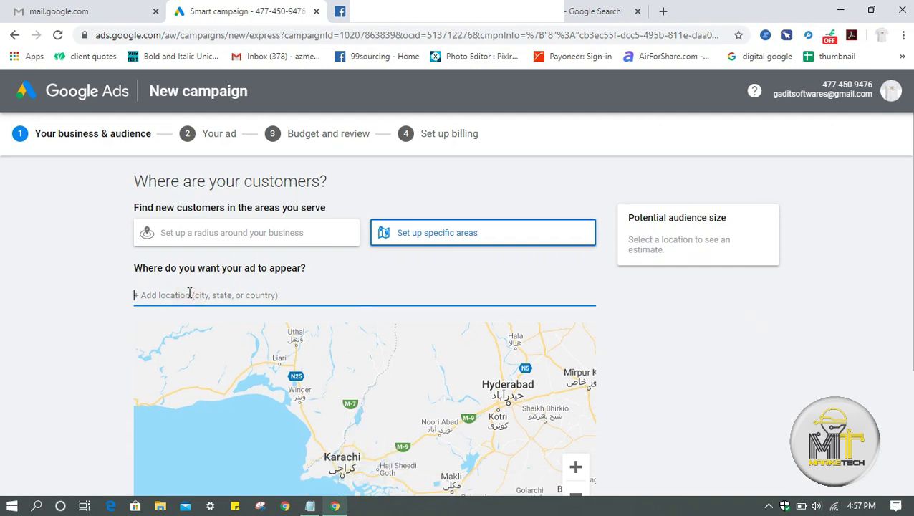
pyautogui.write('karachi')
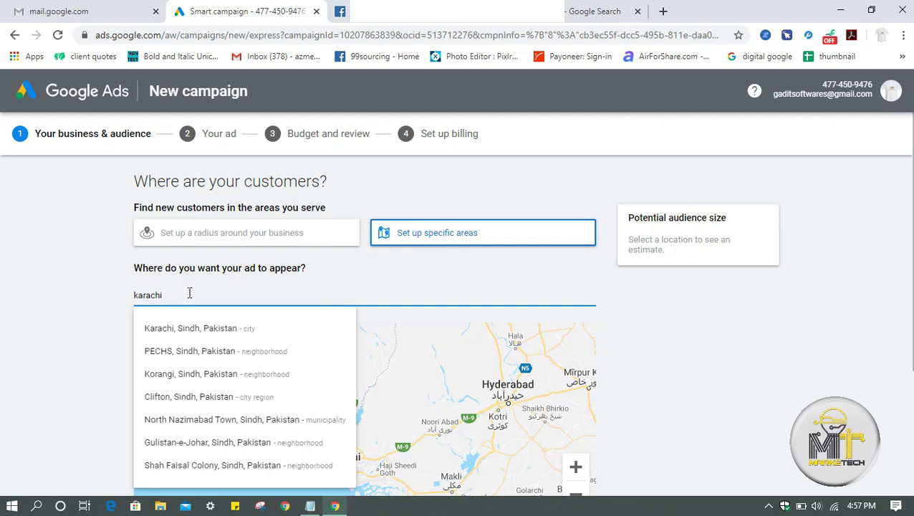
pyautogui.click(190, 326)
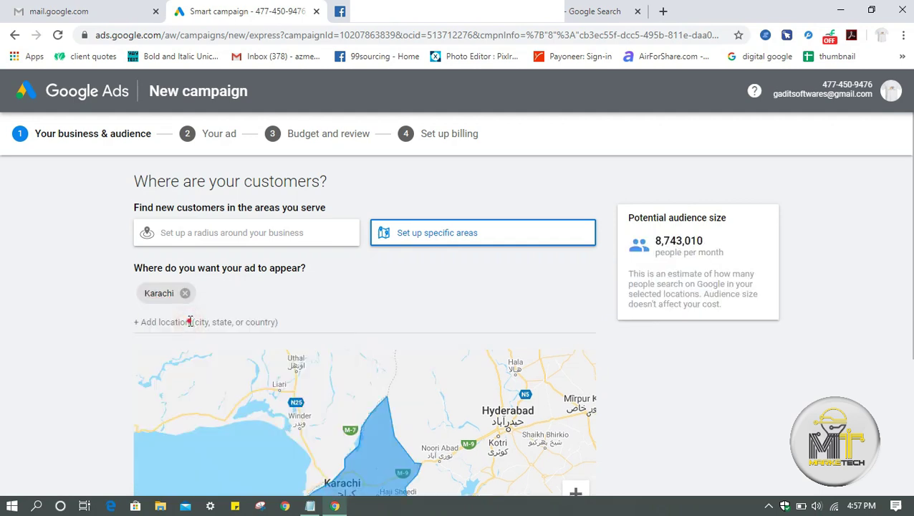
# Step: Look up the suggested areas for "karachi" as an additional ad location and clear the search text
pyautogui.click(190, 322)
pyautogui.write('kara')
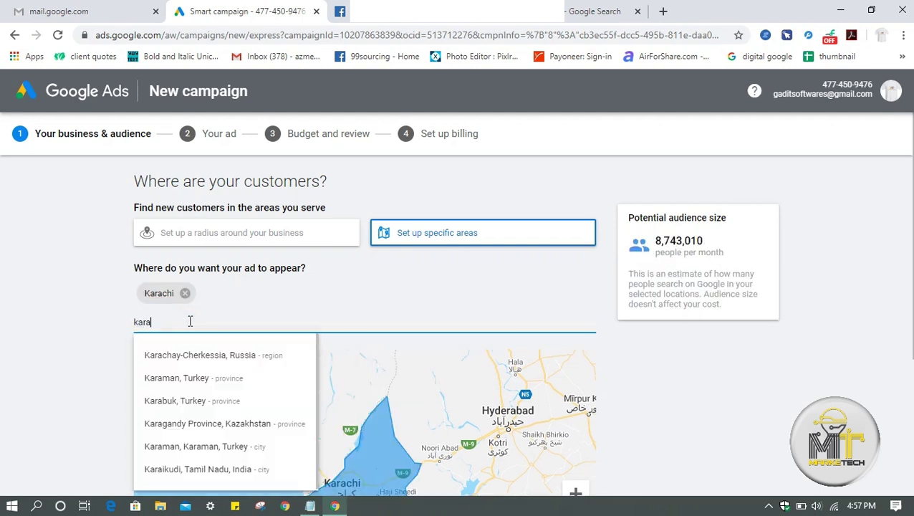
pyautogui.write('chi')
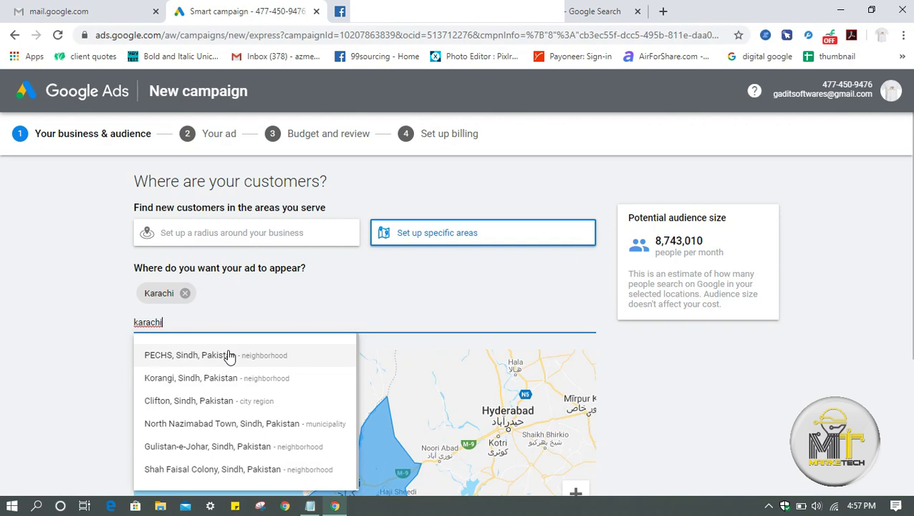
pyautogui.press('BackSpace')
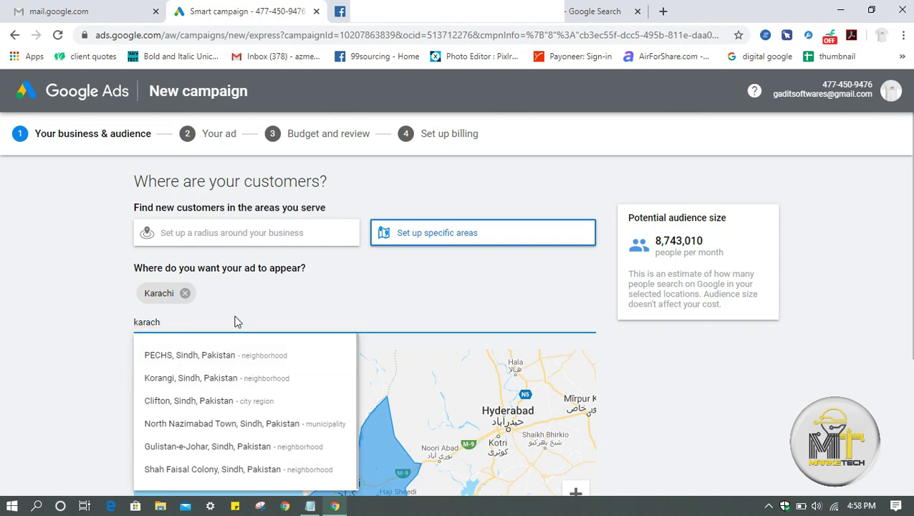
pyautogui.press('BackSpace')
pyautogui.press('BackSpace')
pyautogui.press('BackSpace')
pyautogui.press('BackSpace')
pyautogui.press('BackSpace')
pyautogui.press('BackSpace')
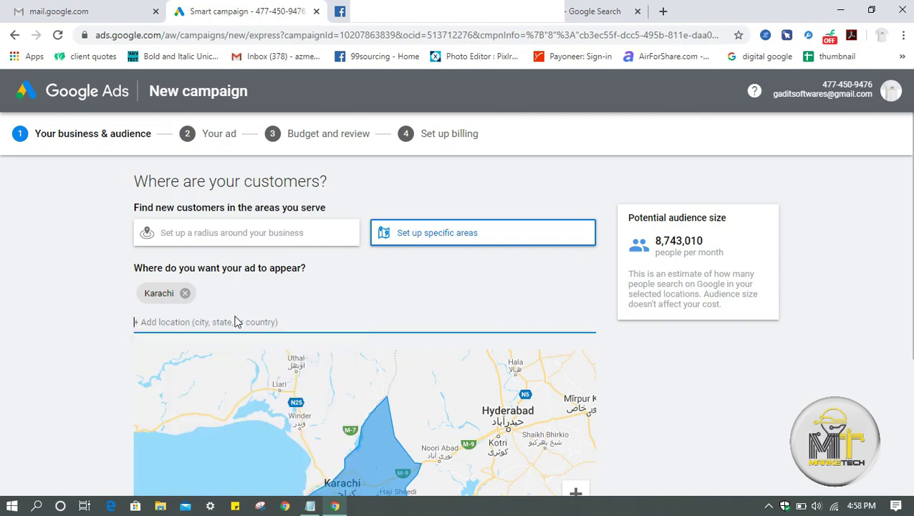
# Step: Accept the chosen location and set the business category to Business on the product or service page
pyautogui.scroll(-1, 908, 273)
pyautogui.scroll(-3, 365, 322)
pyautogui.click(215, 390)
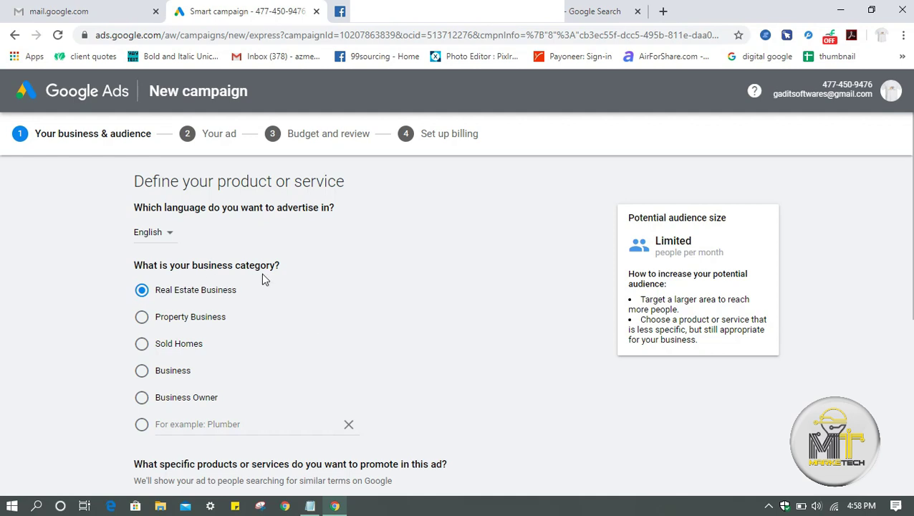
pyautogui.click(141, 370)
pyautogui.scroll(-1, 638, 239)
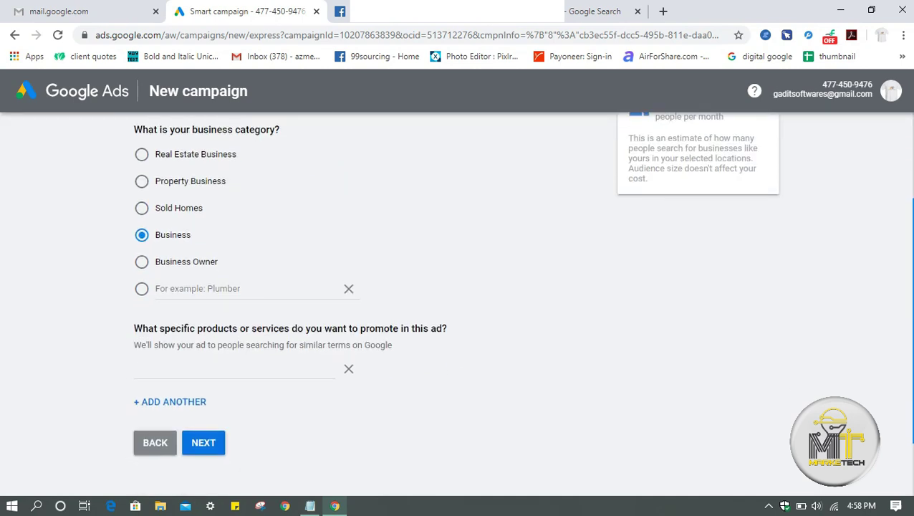
pyautogui.scroll(2, 638, 239)
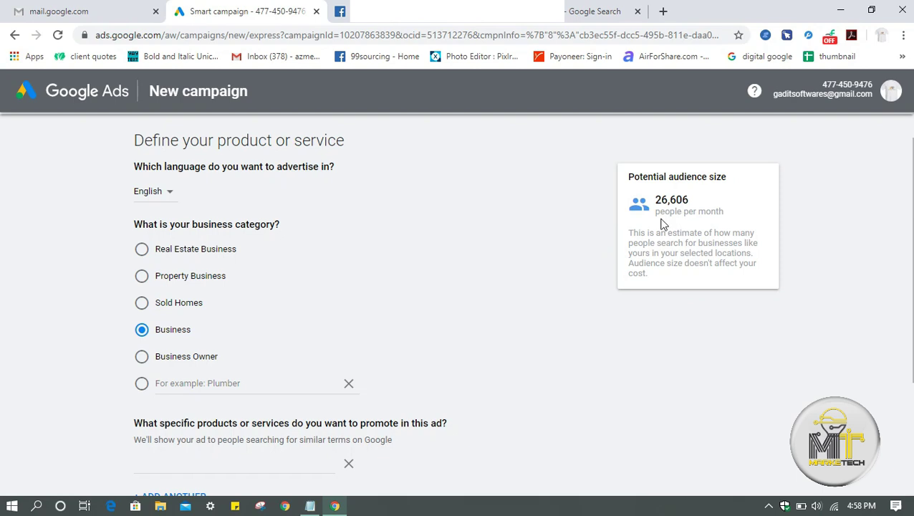
# Step: Glance at the Notepad notes, return to Google Ads and enter "kids garaments" as the product to promote in the ad
pyautogui.hotkey('alt', 'Tab')
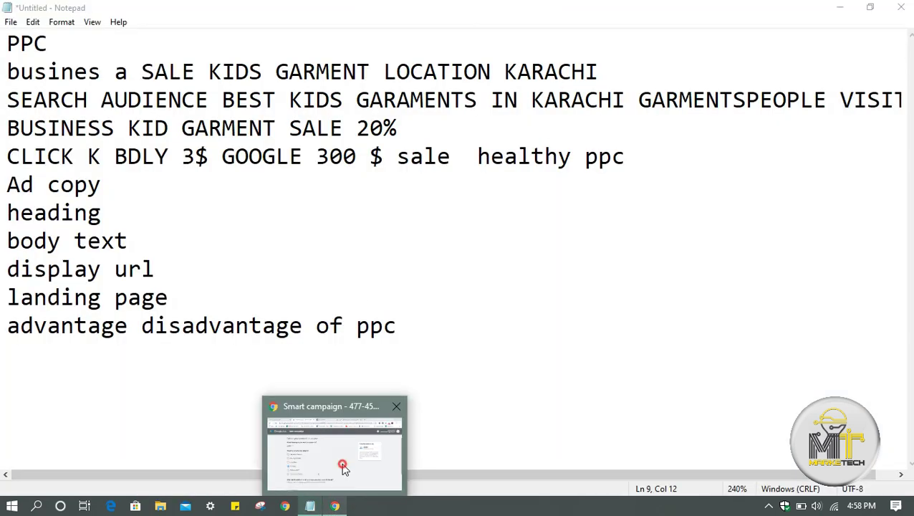
pyautogui.click(335, 506)
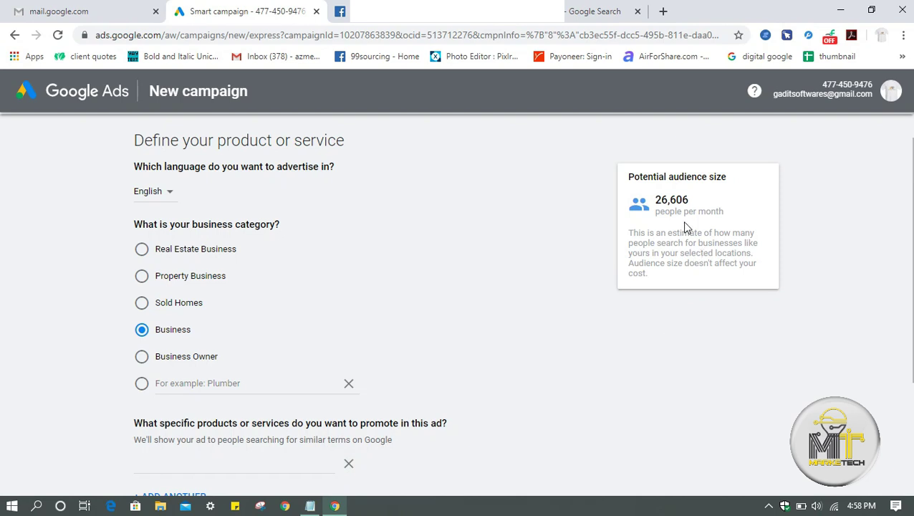
pyautogui.scroll(-1, 684, 222)
pyautogui.scroll(-1, 577, 265)
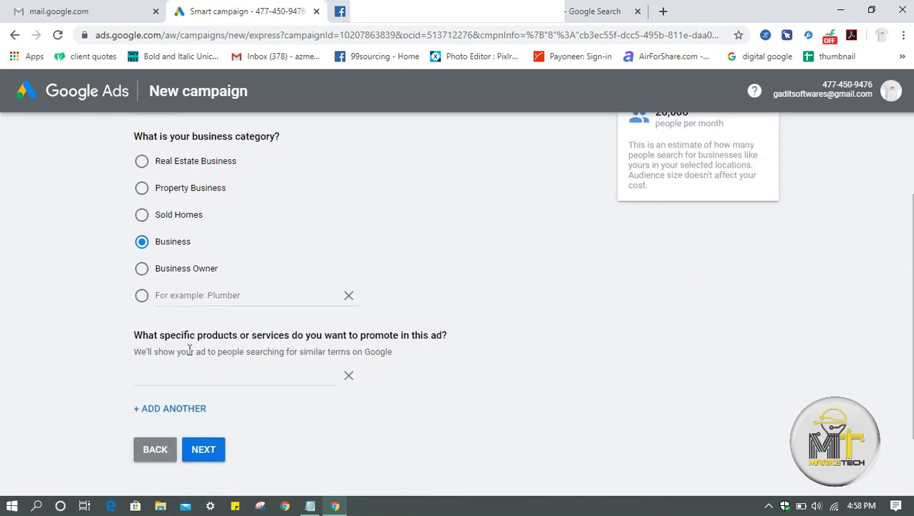
pyautogui.click(170, 374)
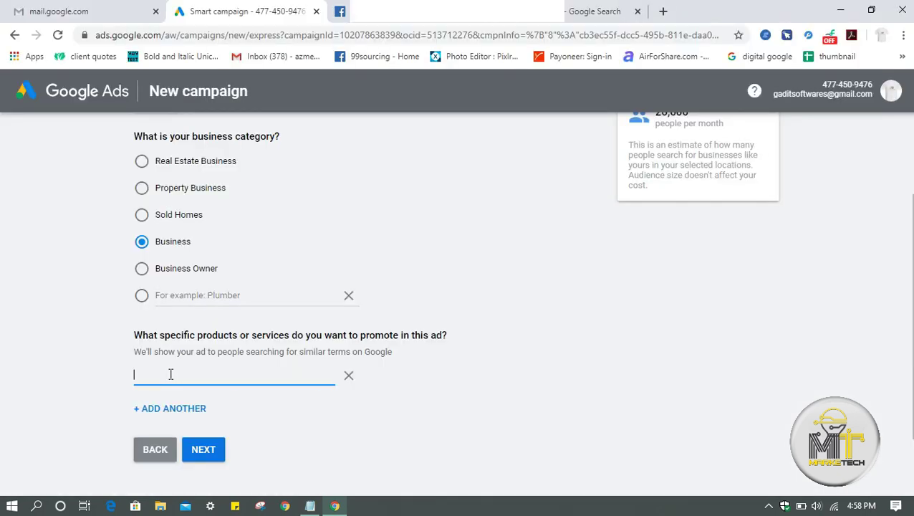
pyautogui.write('kids garaments')
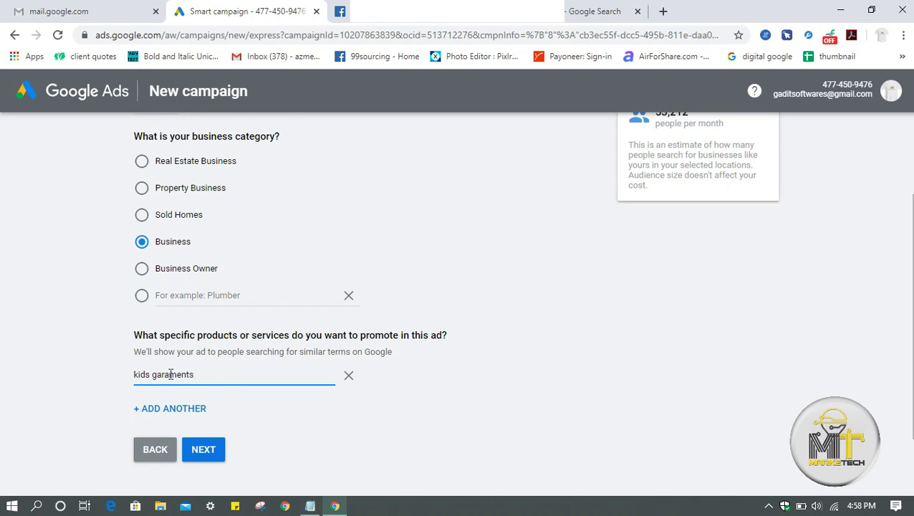
# Step: Add "baby garments", "baba garments", "kids wear" and "new born" as further products to promote and continue to the ad-writing page
pyautogui.press('Return')
pyautogui.write('b')
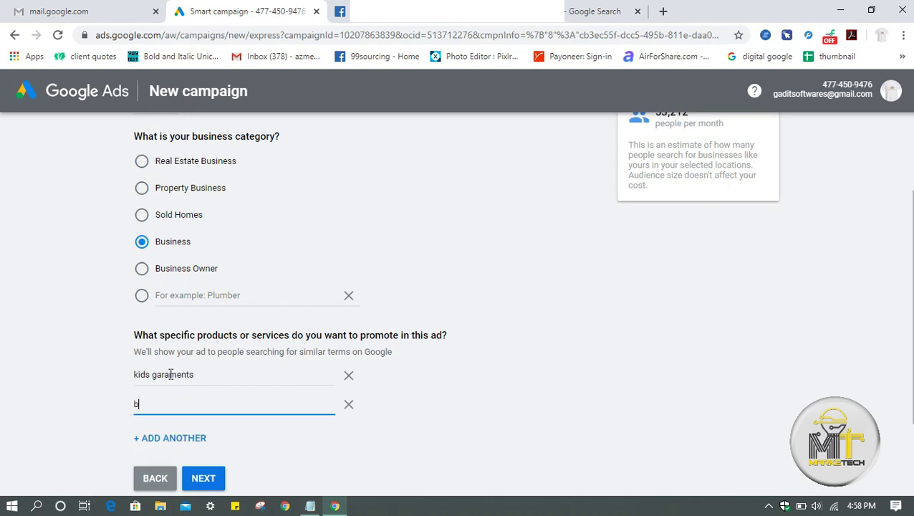
pyautogui.write('aby garments')
pyautogui.press('Return')
pyautogui.write('baba garm')
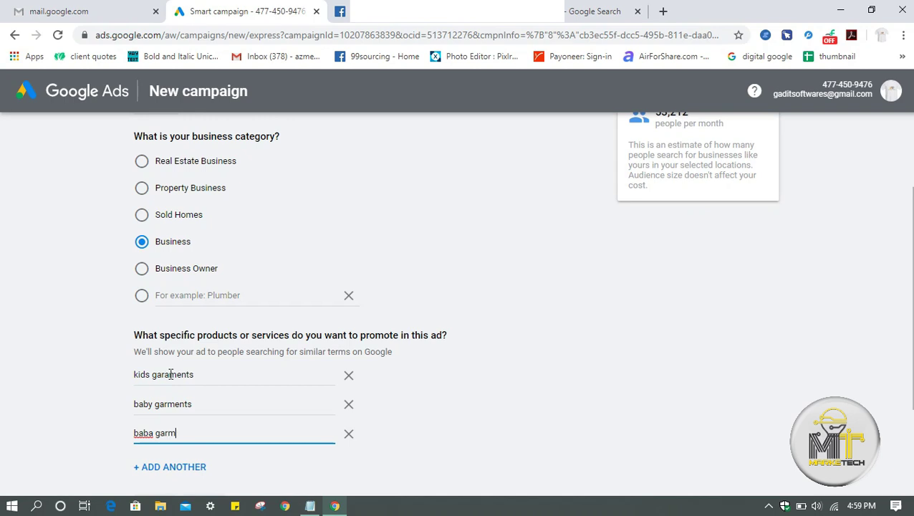
pyautogui.write('ents')
pyautogui.press('Return')
pyautogui.write('kids wear')
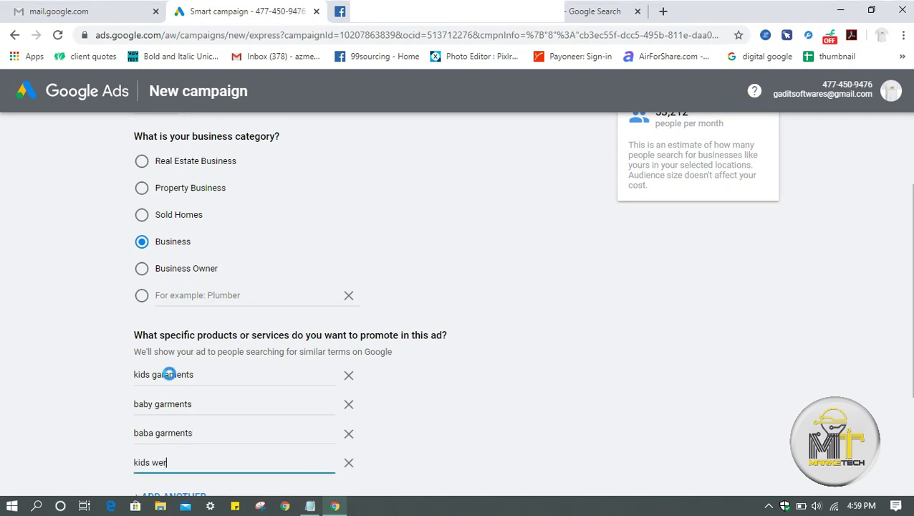
pyautogui.press('Return')
pyautogui.write('new born')
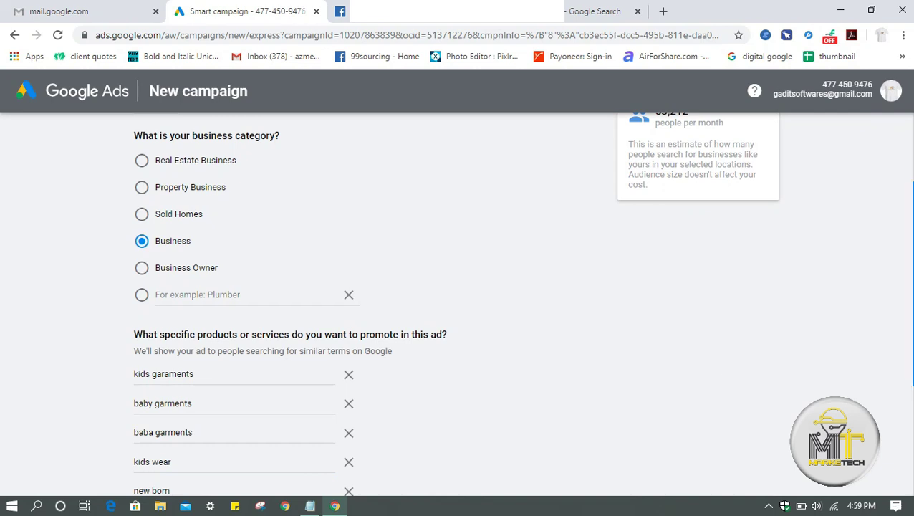
pyautogui.scroll(-2, 457, 282)
pyautogui.click(208, 434)
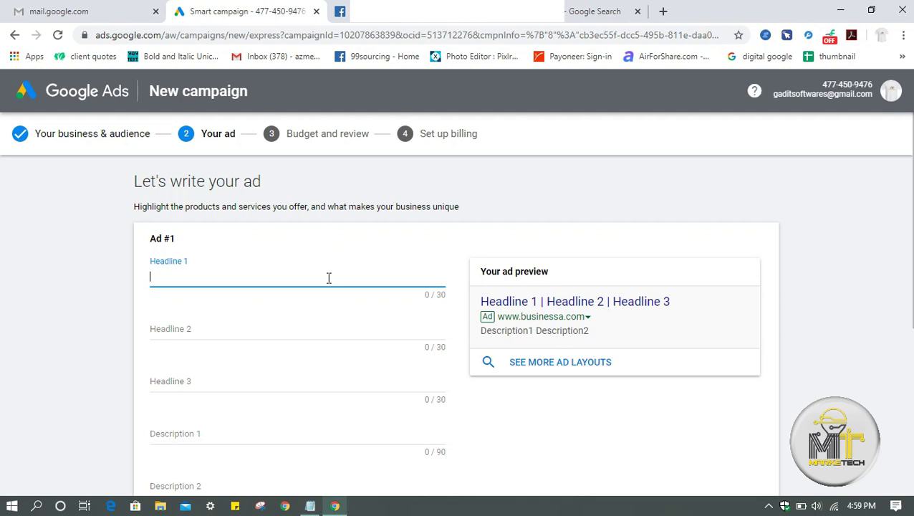
# Step: Fill in the three headlines of Ad #1 with "20% off Kids wear", "karachi" and "2020"
pyautogui.write('20')
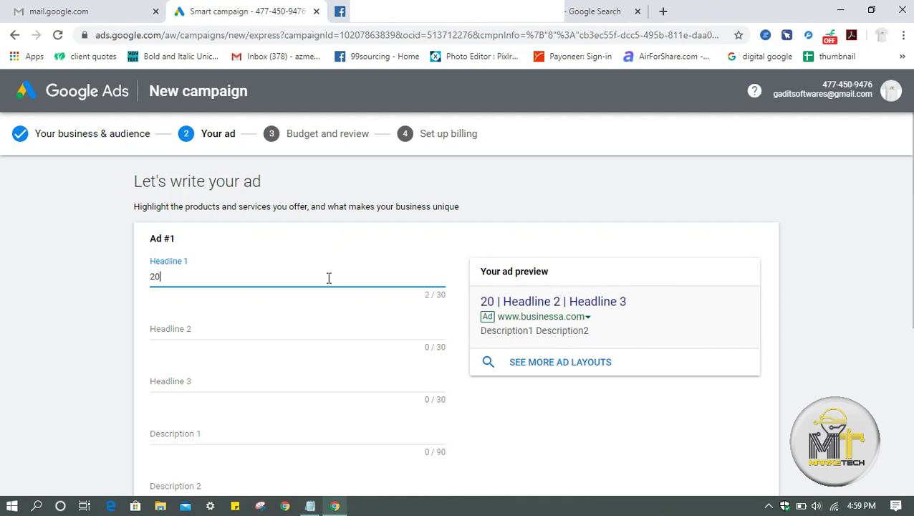
pyautogui.write('% off Kids wear')
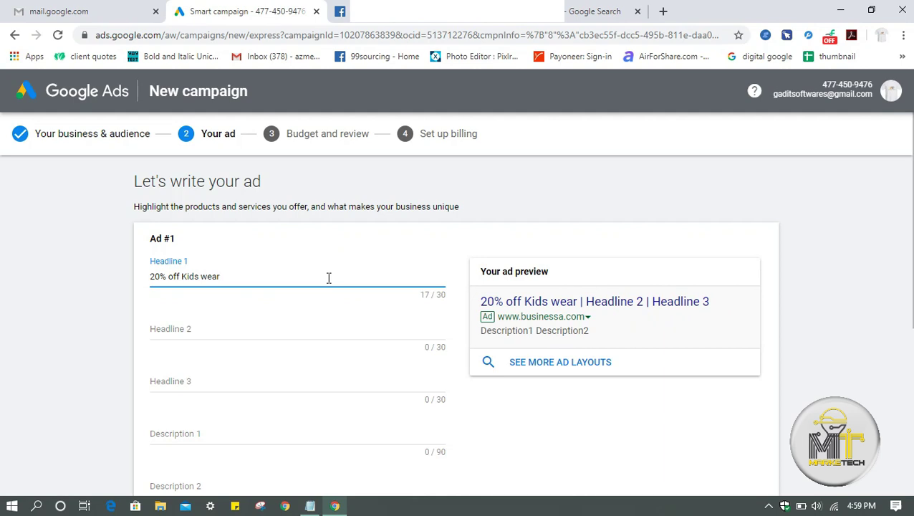
pyautogui.click(315, 328)
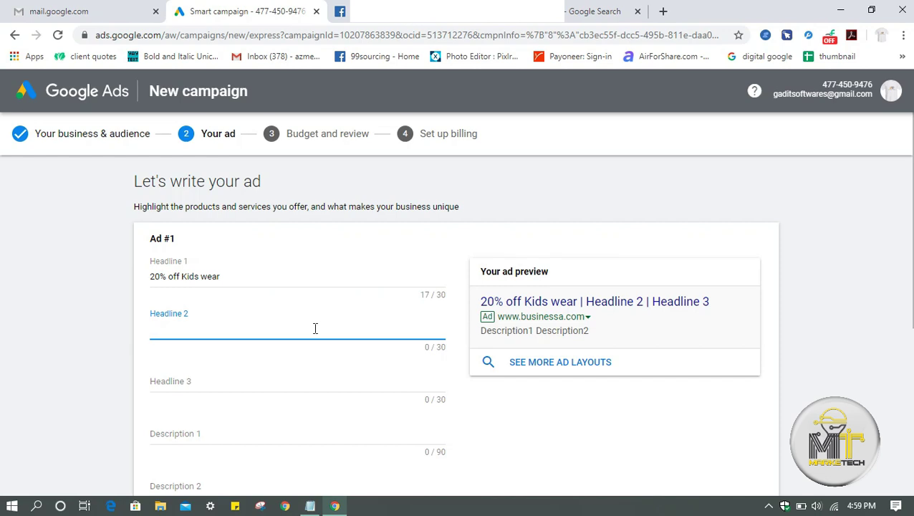
pyautogui.write('karachi')
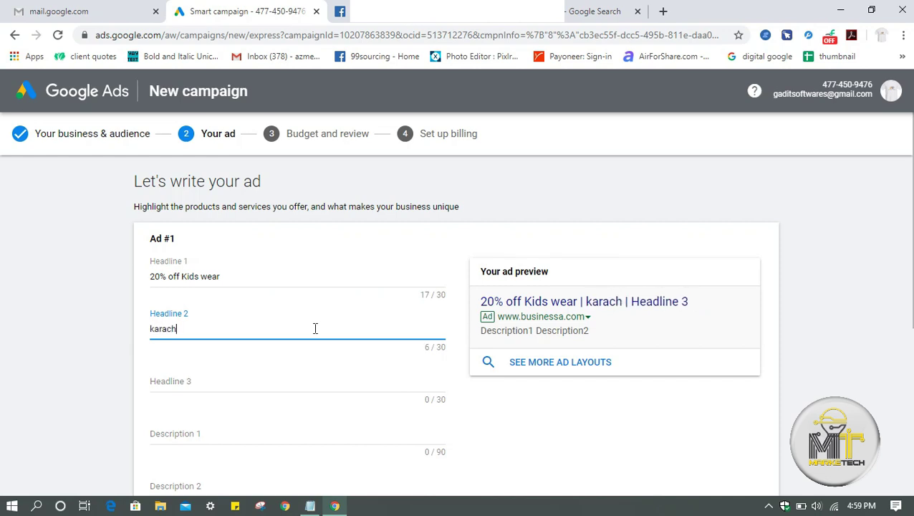
pyautogui.click(258, 383)
pyautogui.write('2020')
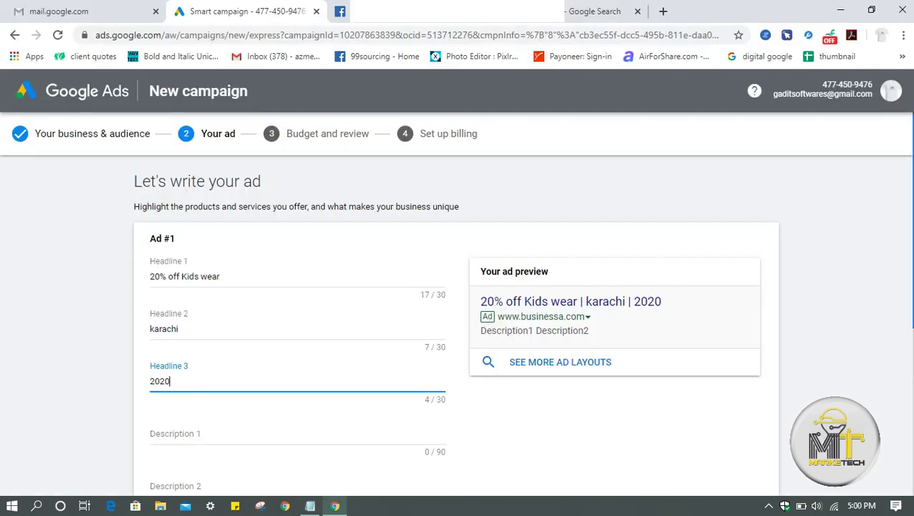
# Step: Write "we deal in best kids wear in town" as Description 1 of the ad
pyautogui.scroll(-2, 176, 288)
pyautogui.click(177, 295)
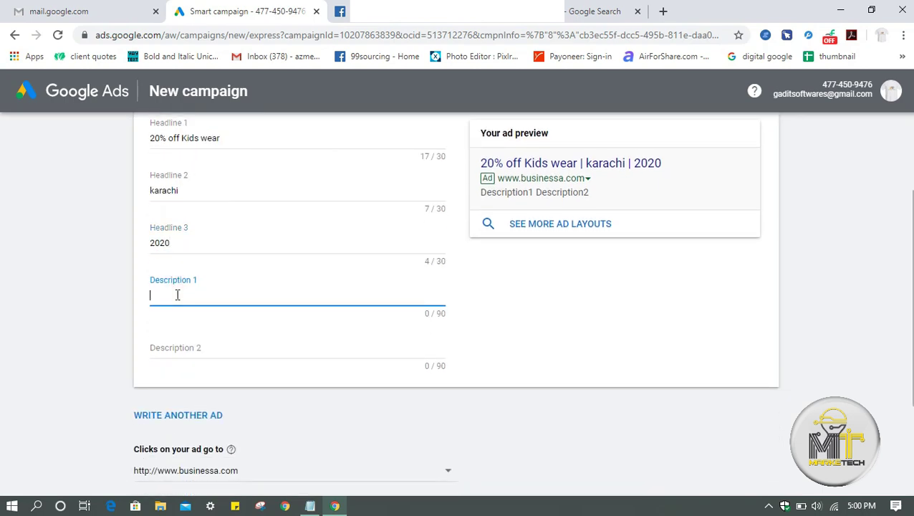
pyautogui.write('we de')
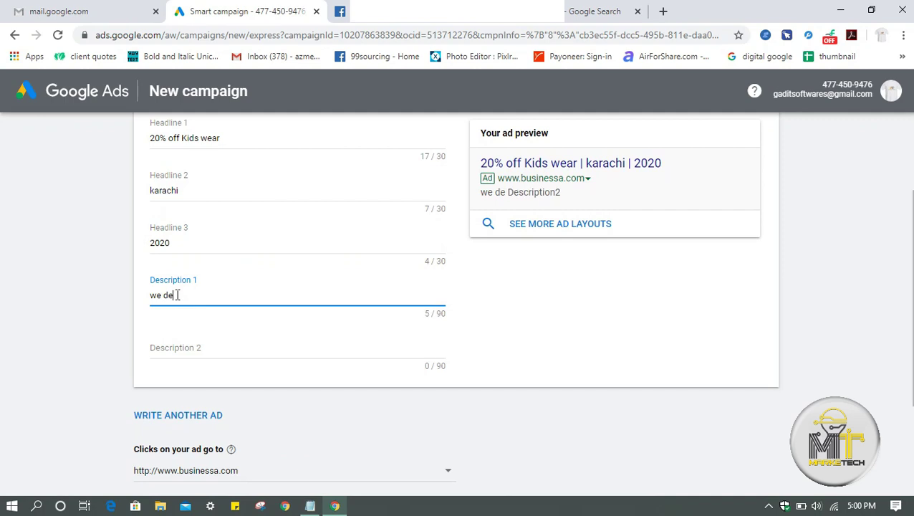
pyautogui.write('al in be')
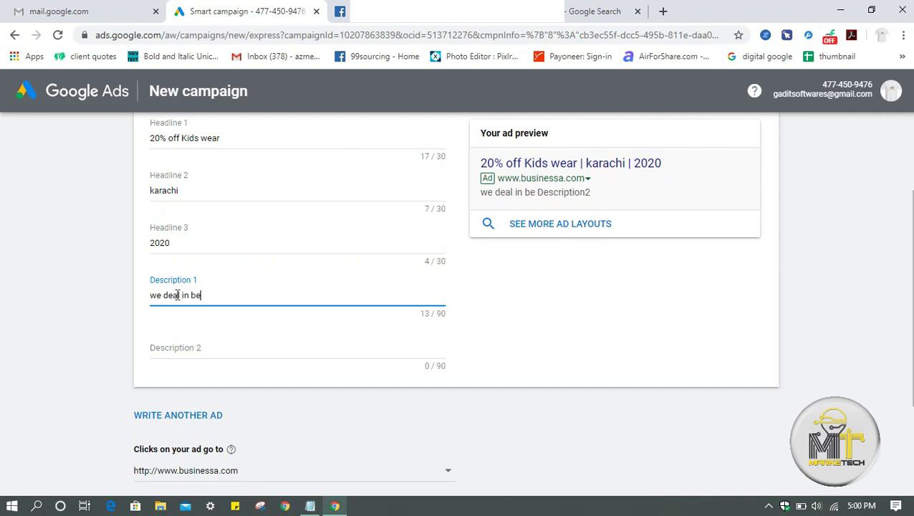
pyautogui.write('st kids w')
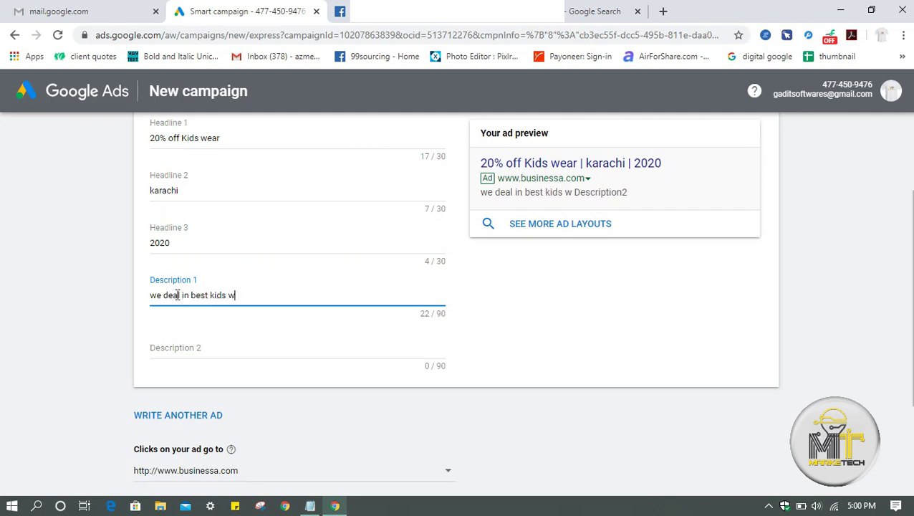
pyautogui.write('ear in town')
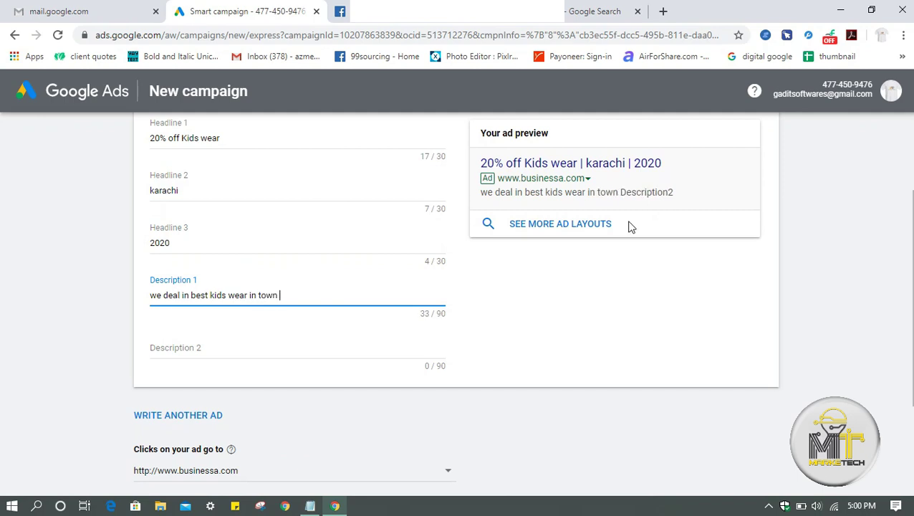
# Step: Change the ending of Headline 1 so that it reads "20% off New Arrival"
pyautogui.scroll(2, 909, 286)
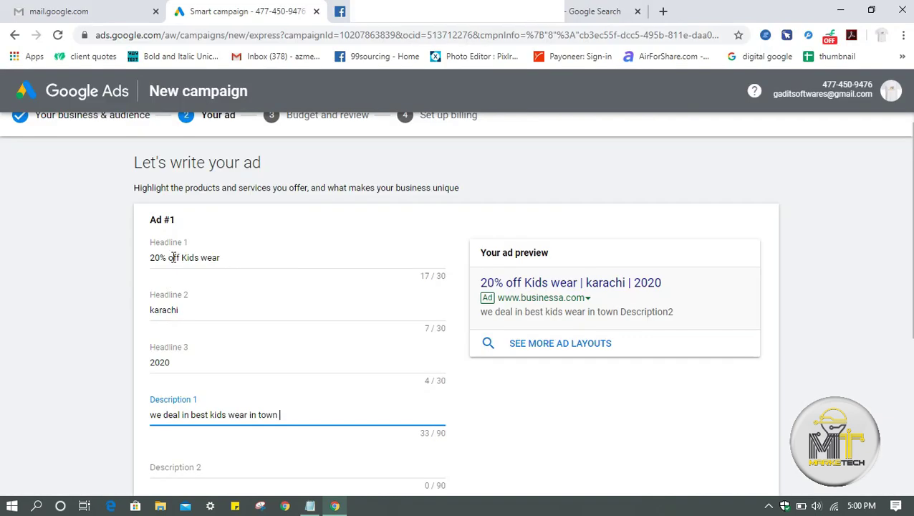
pyautogui.moveTo(238, 258); pyautogui.dragTo(185, 255)
pyautogui.write('New')
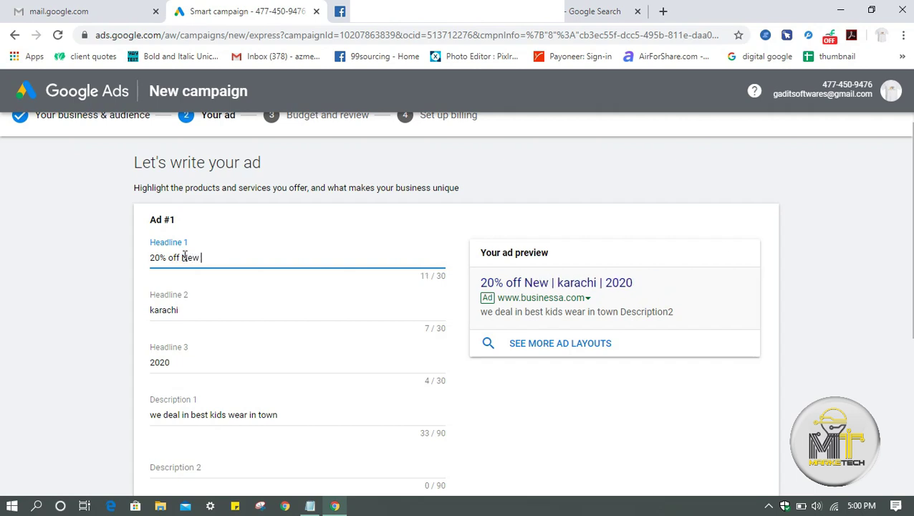
pyautogui.write(' Arri')
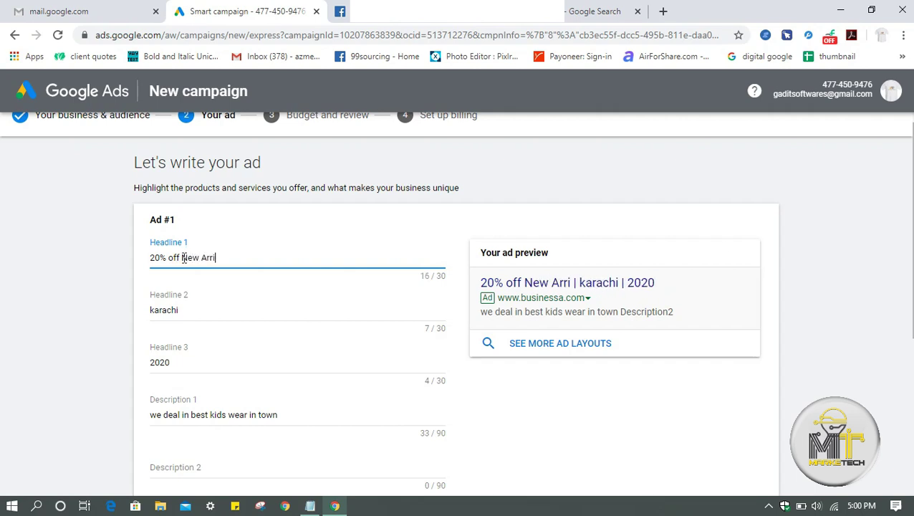
pyautogui.write('val')
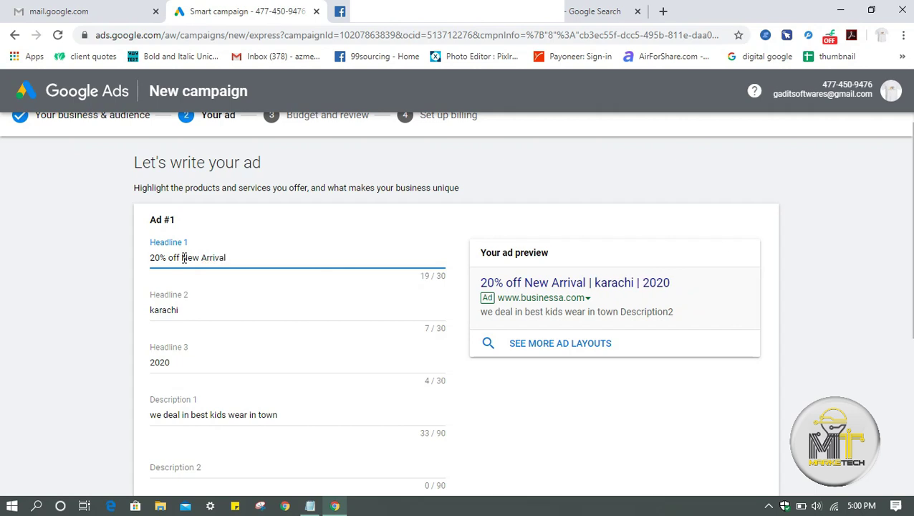
# Step: Replace Headline 2 with "Kids Wear" and Headline 3 with "Karachi"
pyautogui.moveTo(198, 309); pyautogui.dragTo(96, 320)
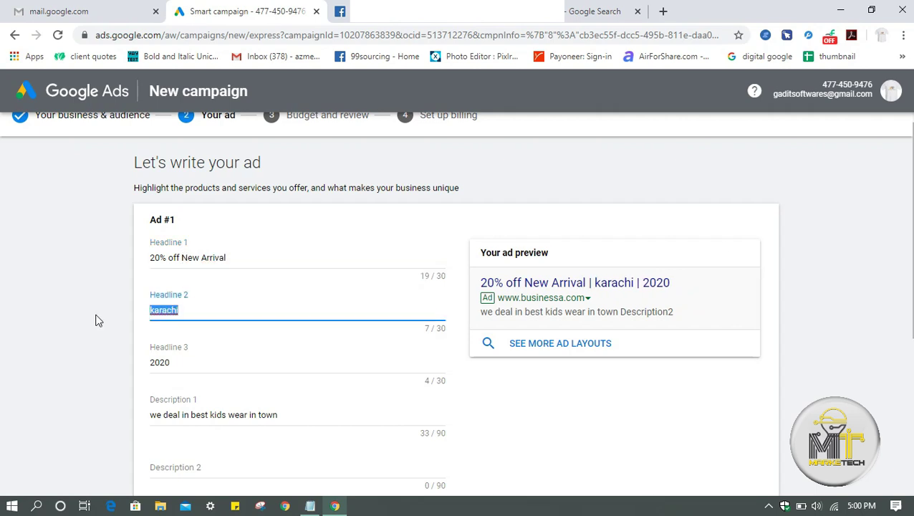
pyautogui.write('Kids Wear')
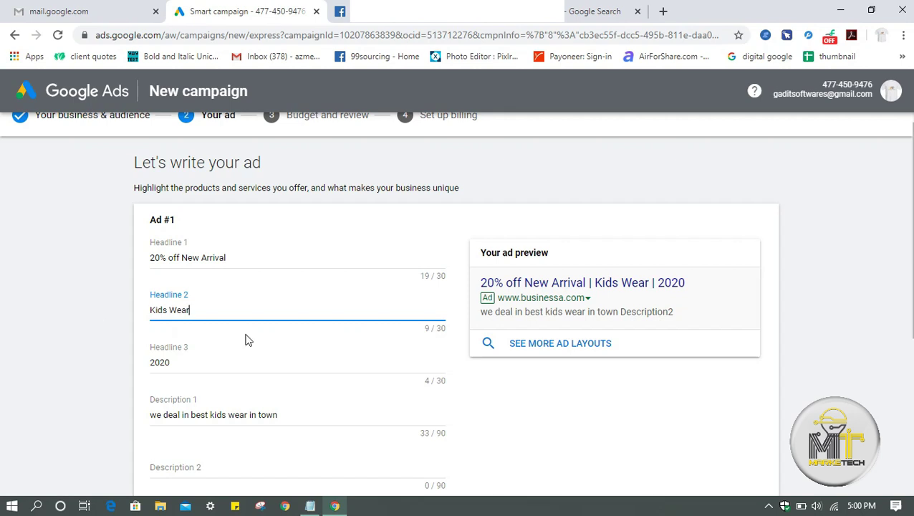
pyautogui.moveTo(171, 371); pyautogui.dragTo(41, 372)
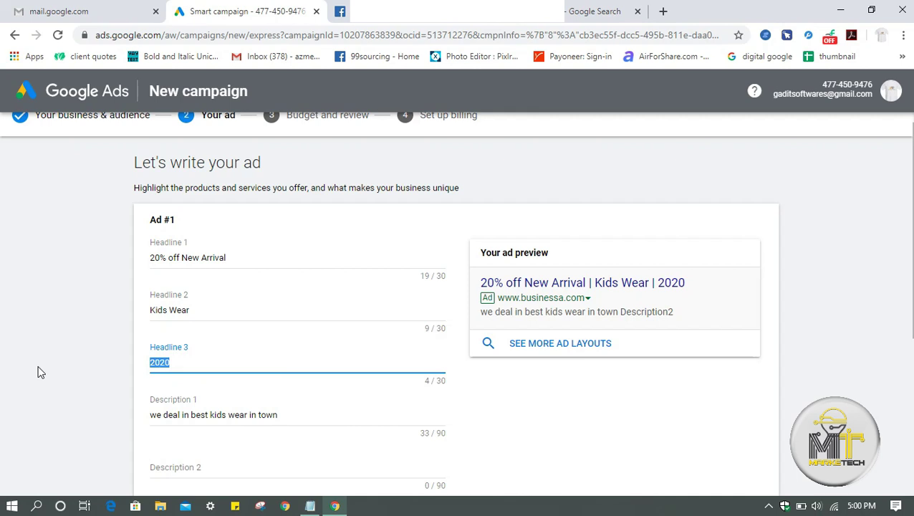
pyautogui.press('BackSpace')
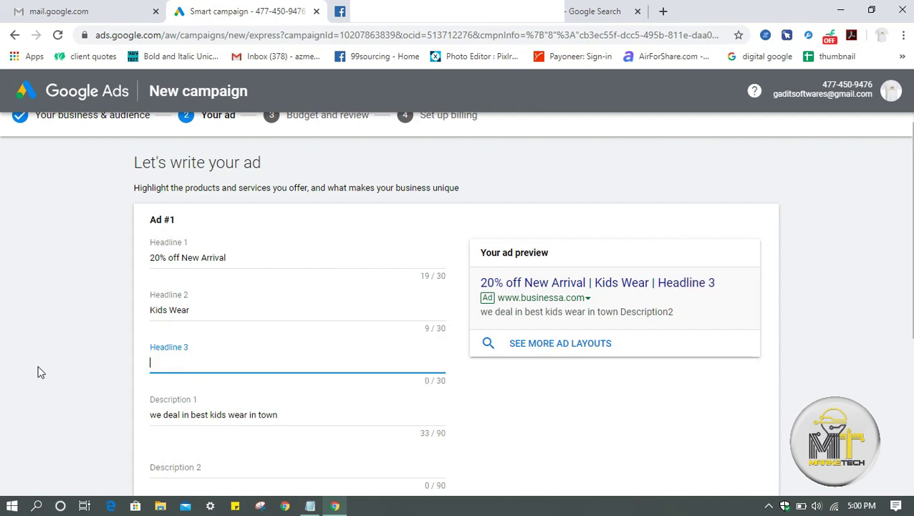
pyautogui.write('Karachi')
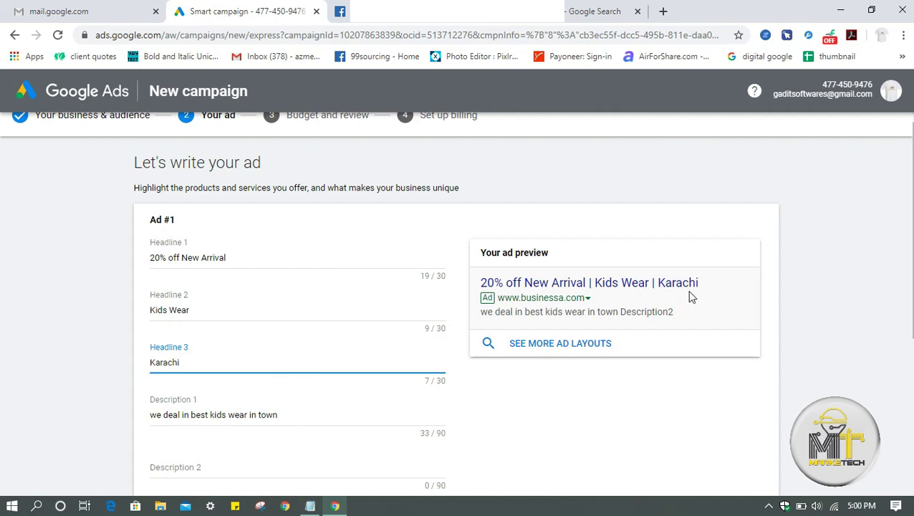
# Step: Extend Description 1 by adding "latest designs available" after the existing text
pyautogui.scroll(-2, 559, 265)
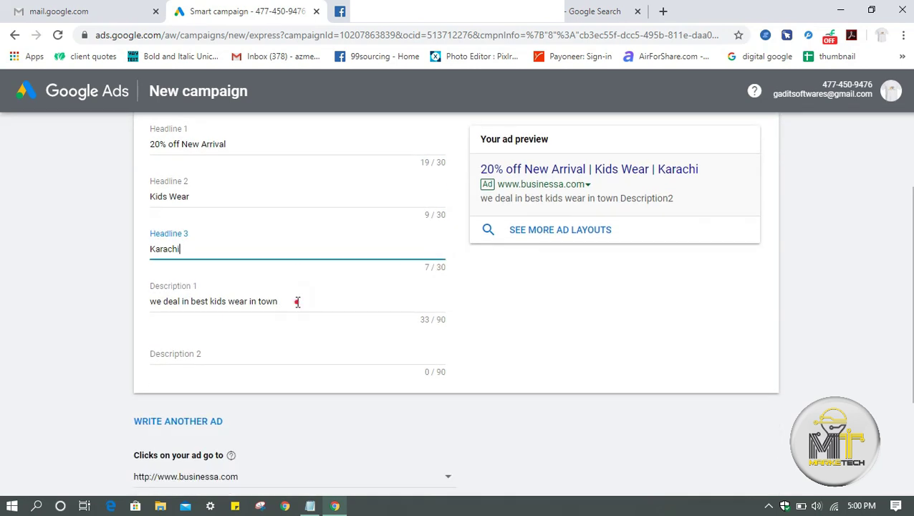
pyautogui.click(298, 302)
pyautogui.write('latest')
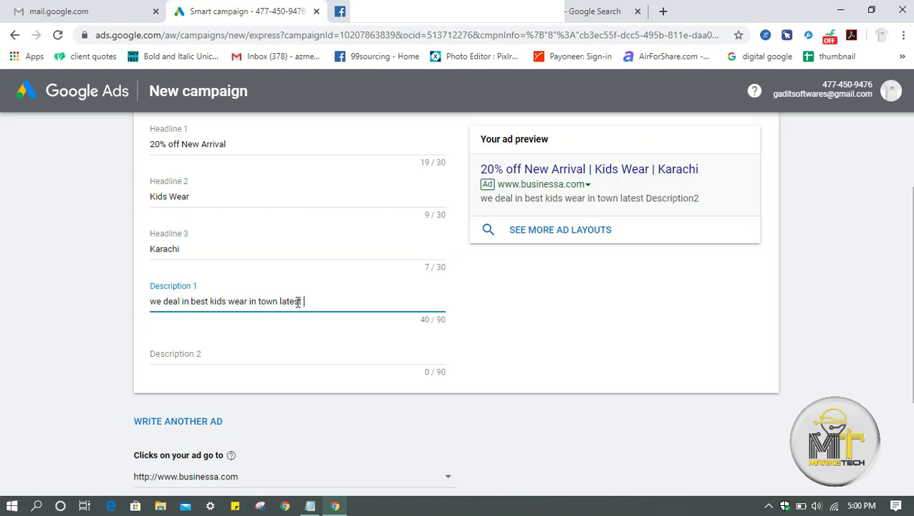
pyautogui.write('designs available')
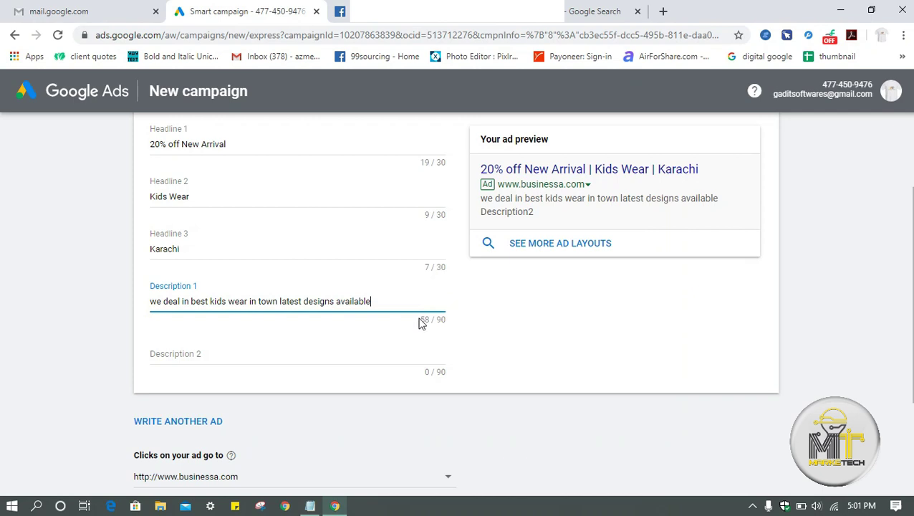
# Step: Enter "limited time discount garments etc" as Description 2 of the ad
pyautogui.click(234, 354)
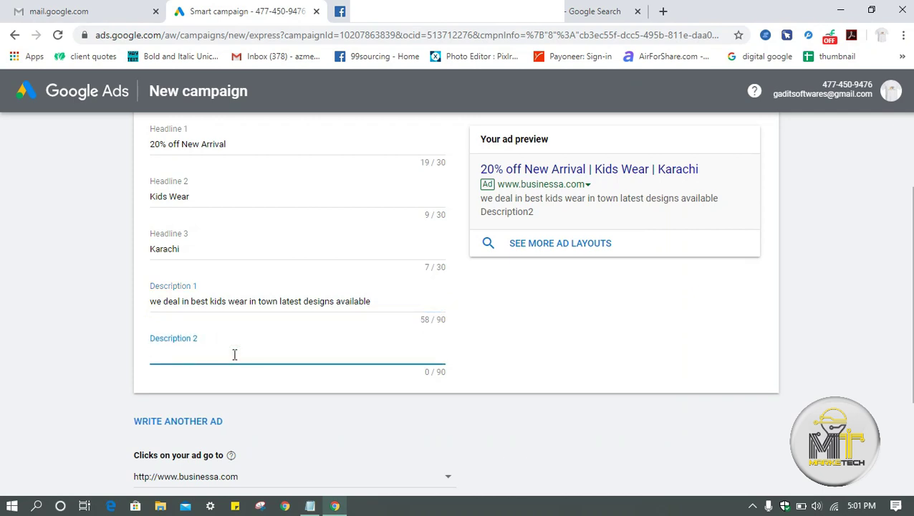
pyautogui.write('limit')
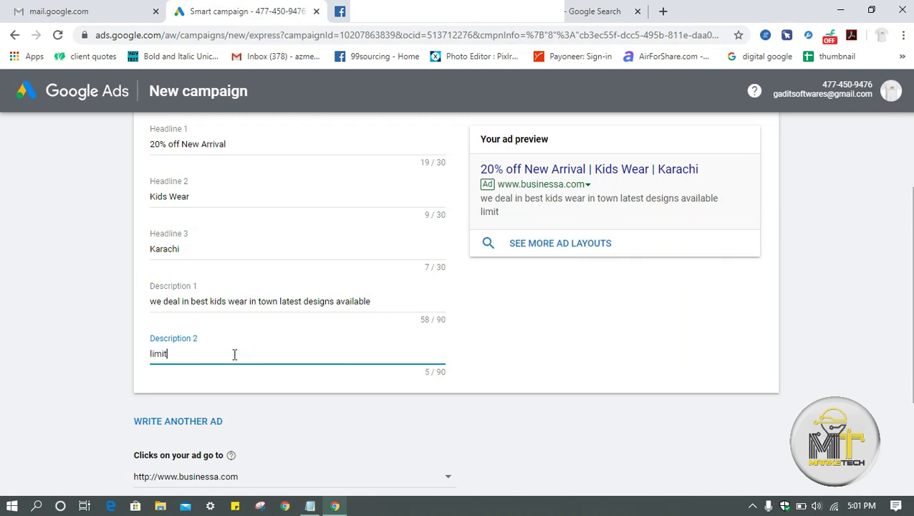
pyautogui.write('ed time discount')
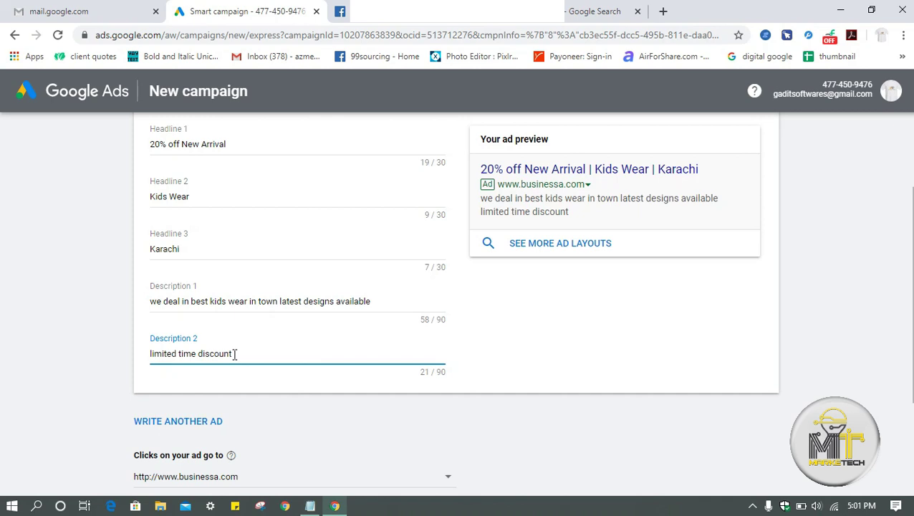
pyautogui.write('garments etc')
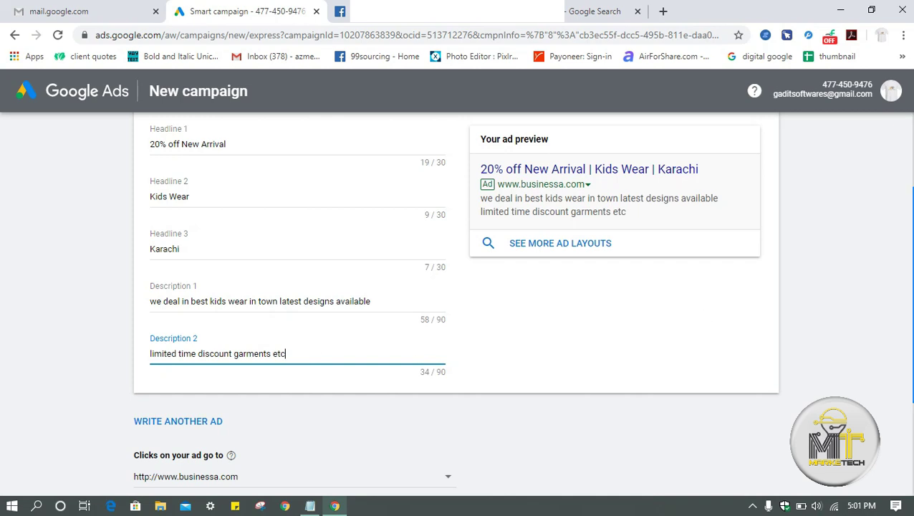
pyautogui.scroll(-1, 896, 344)
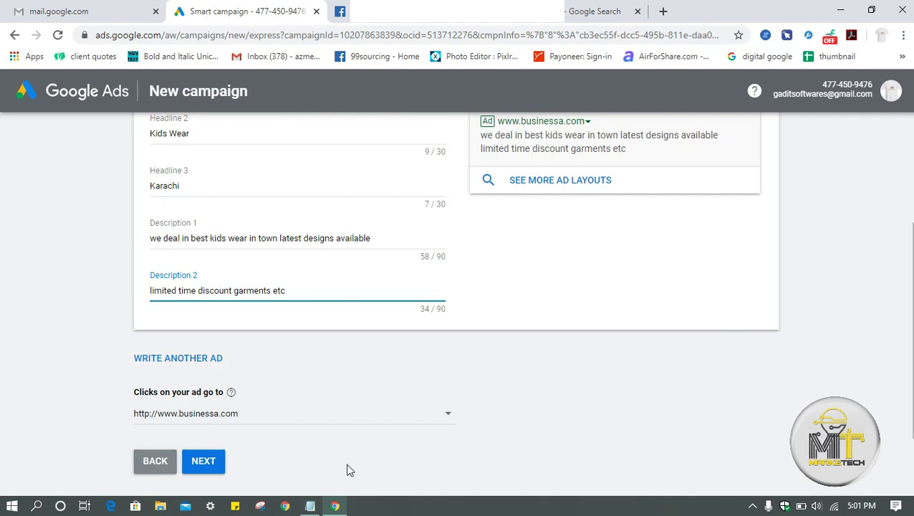
# Step: Switch to the Notepad notes to review the ad copy outline, highlight the "heading" line, and return to Google Ads
pyautogui.moveTo(310, 505)
pyautogui.click(316, 483)
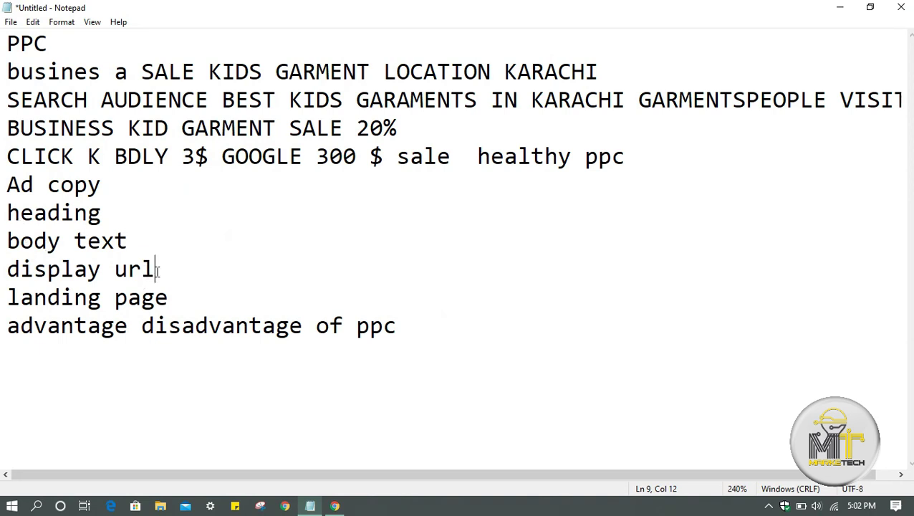
pyautogui.moveTo(7, 213); pyautogui.dragTo(113, 212)
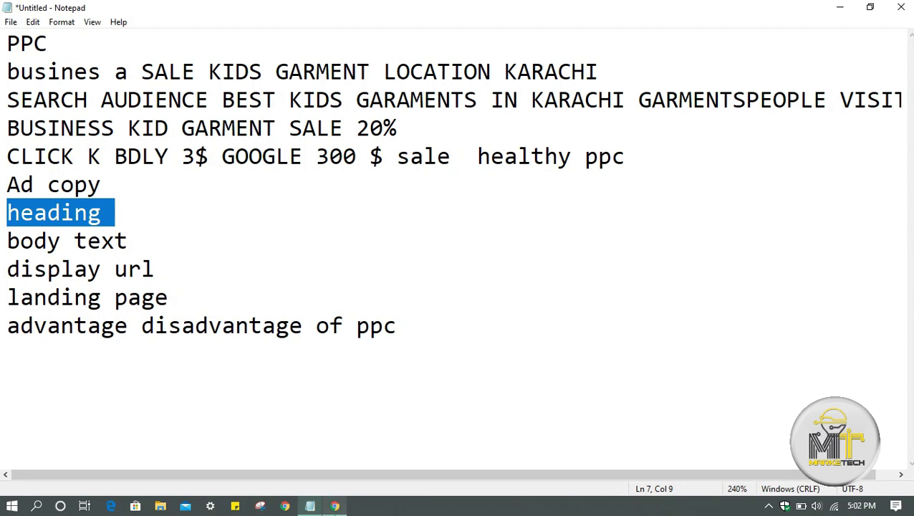
pyautogui.click(333, 451)
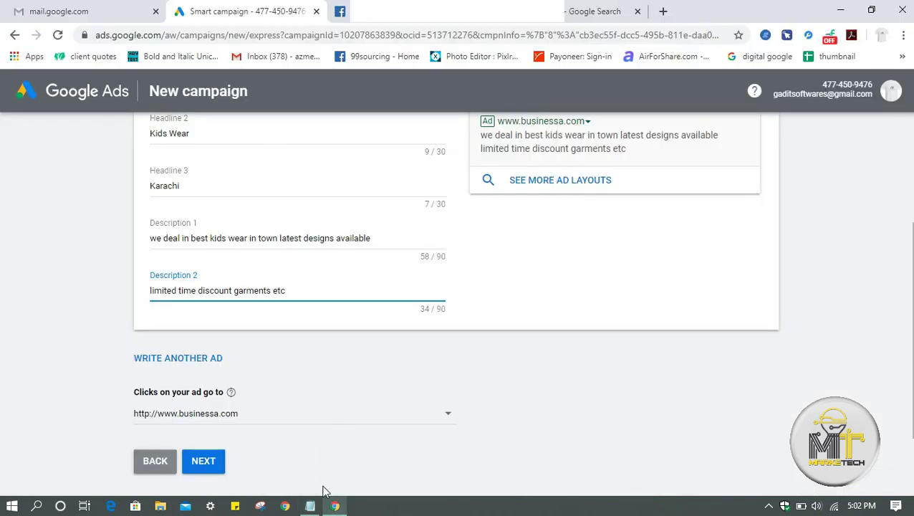
# Step: Switch to the Notepad notes, highlight the "body text" line, and return to the ad descriptions in Google Ads
pyautogui.click(312, 507)
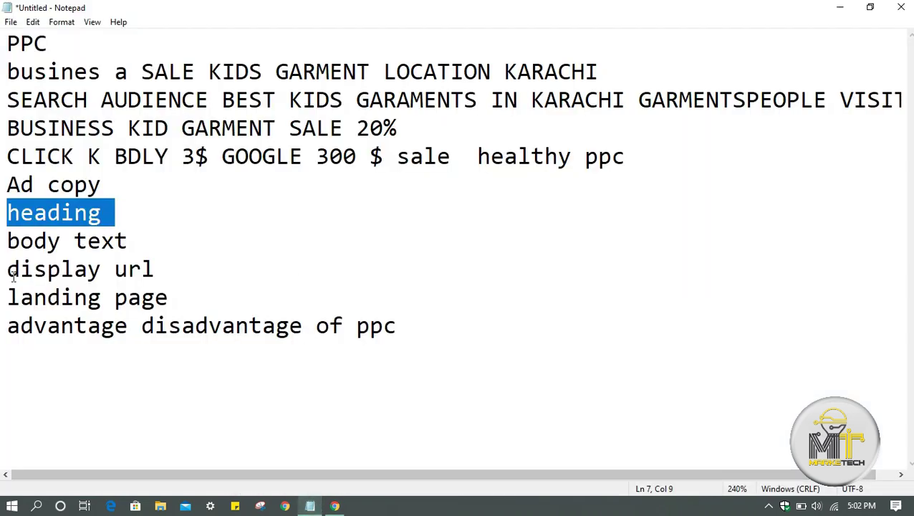
pyautogui.moveTo(7, 245); pyautogui.dragTo(151, 256)
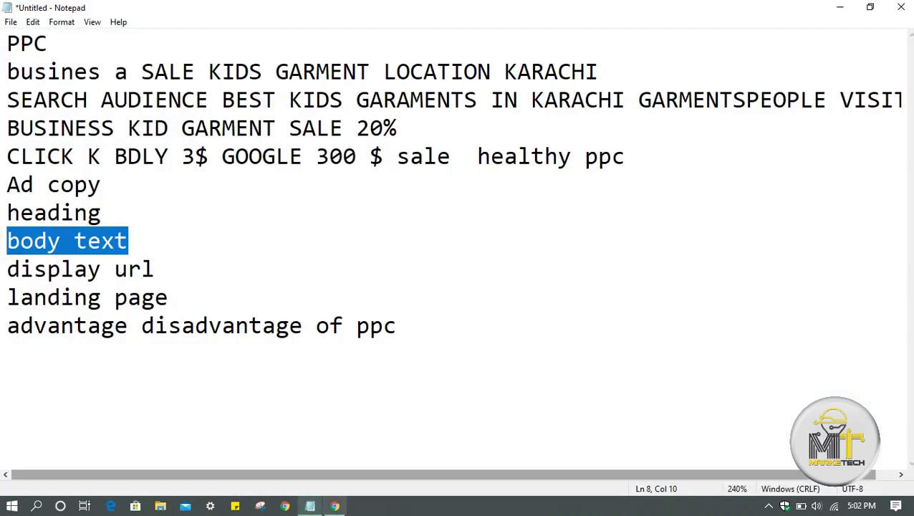
pyautogui.moveTo(334, 506)
pyautogui.click(355, 469)
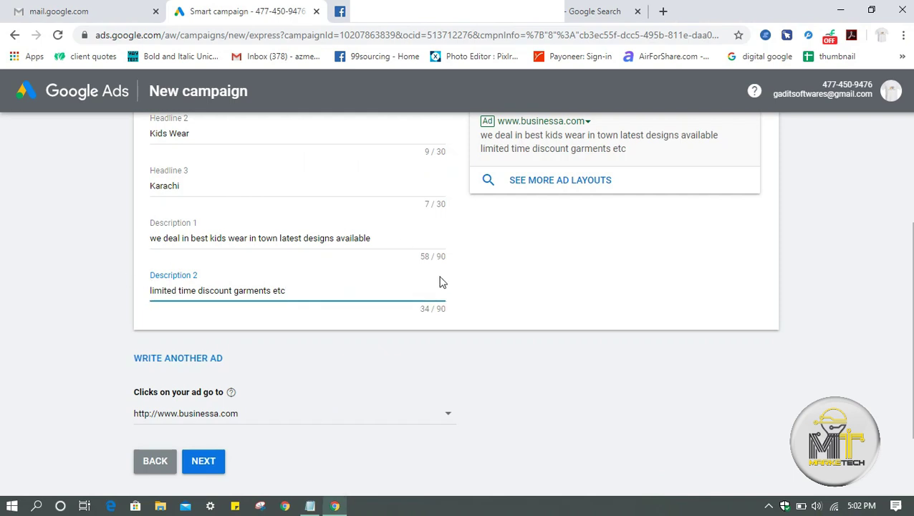
# Step: Bring up the Notepad notes again, highlight the "display url" line, and go back to Google Ads
pyautogui.moveTo(309, 506)
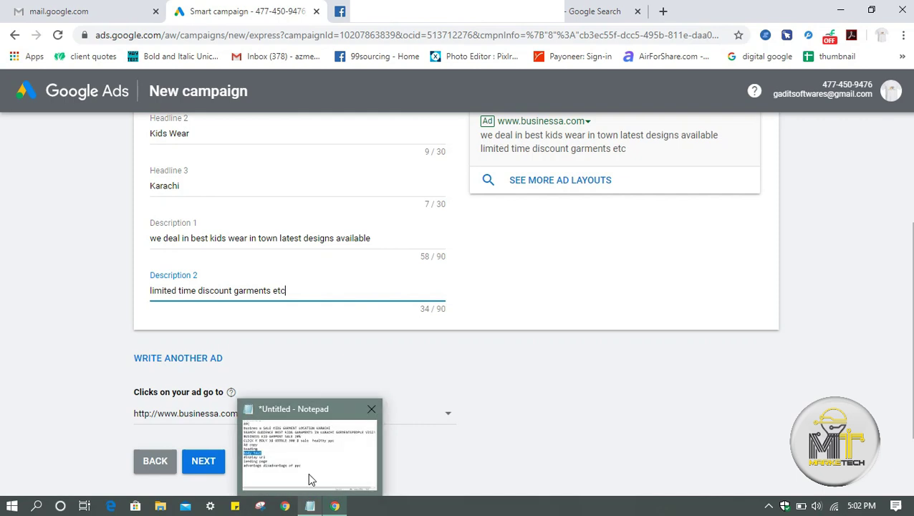
pyautogui.click(308, 472)
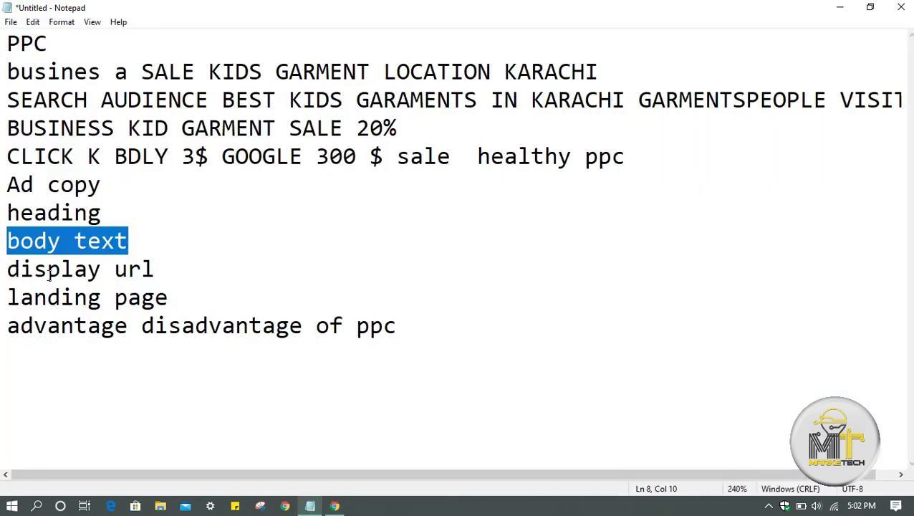
pyautogui.moveTo(8, 270); pyautogui.dragTo(157, 268)
pyautogui.moveTo(335, 506)
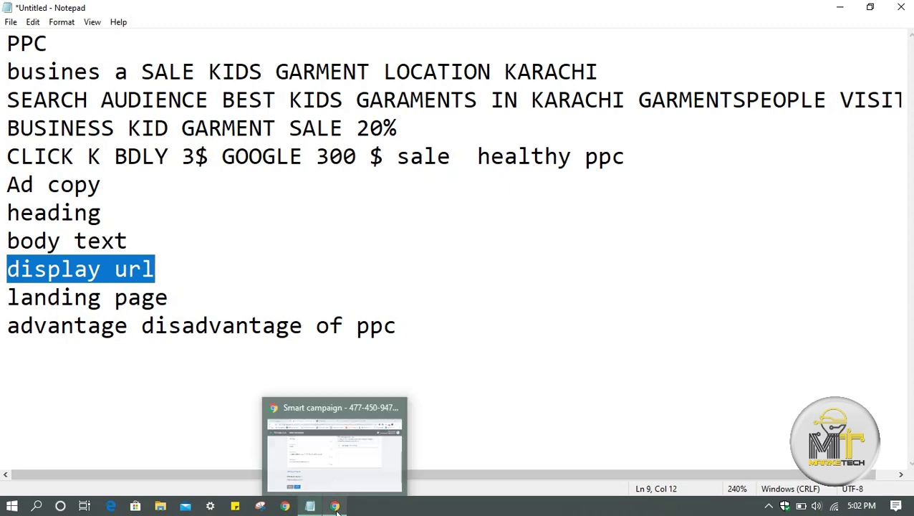
pyautogui.click(336, 459)
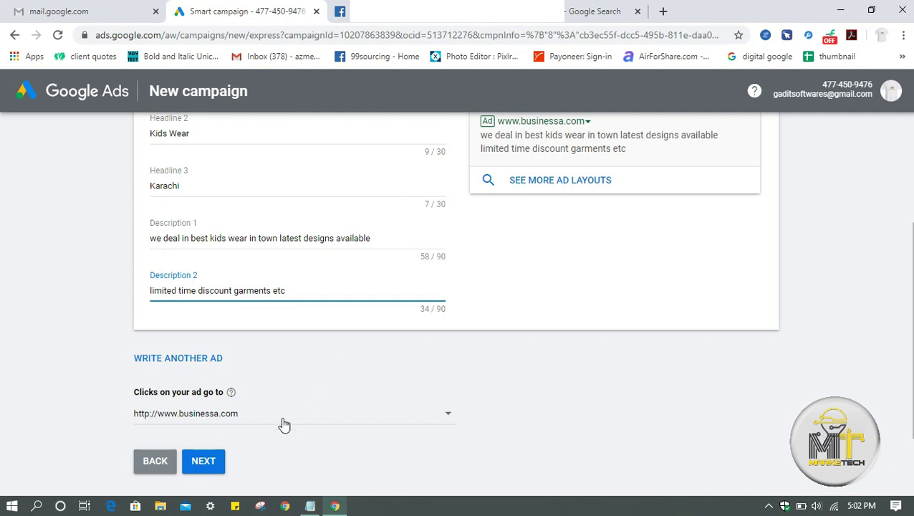
pyautogui.click(252, 414)
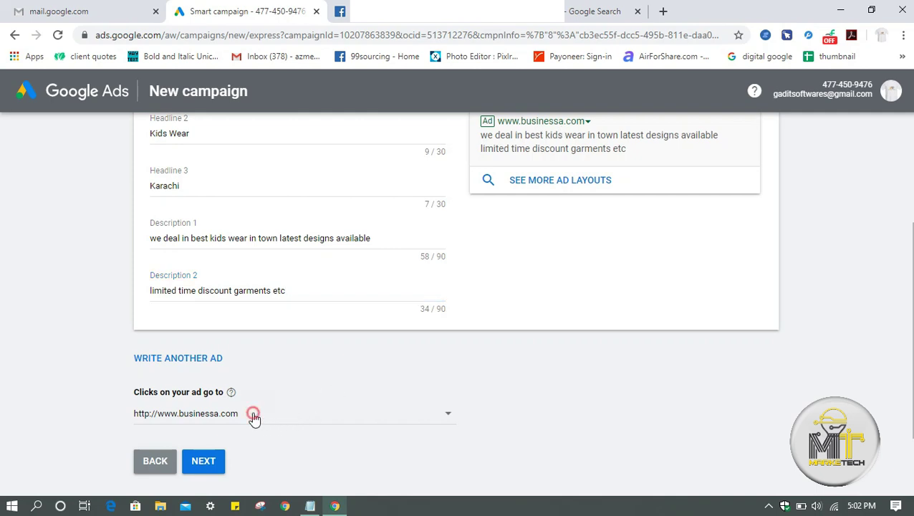
pyautogui.click(270, 392)
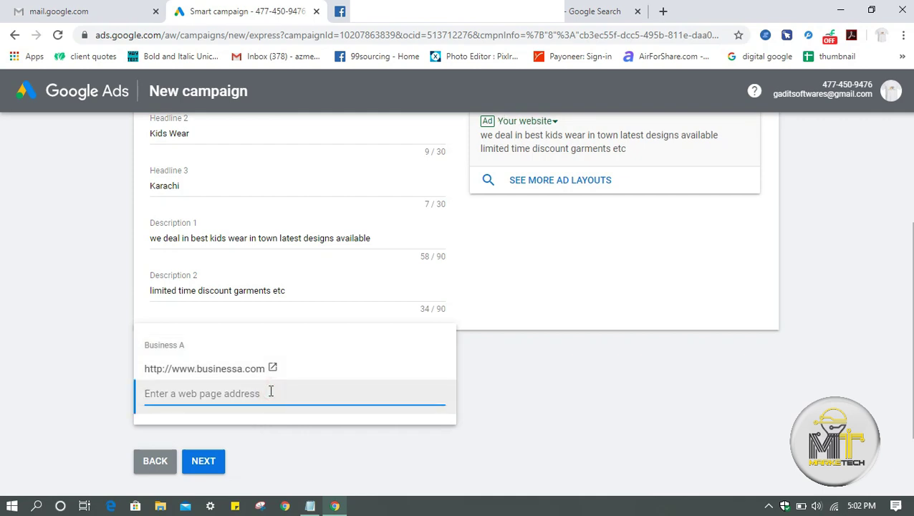
pyautogui.write('www.')
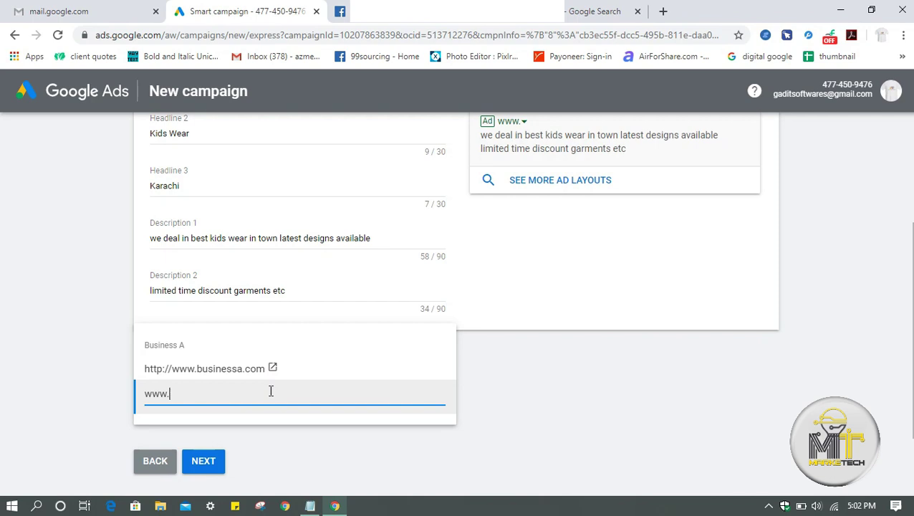
pyautogui.write('99sourcing')
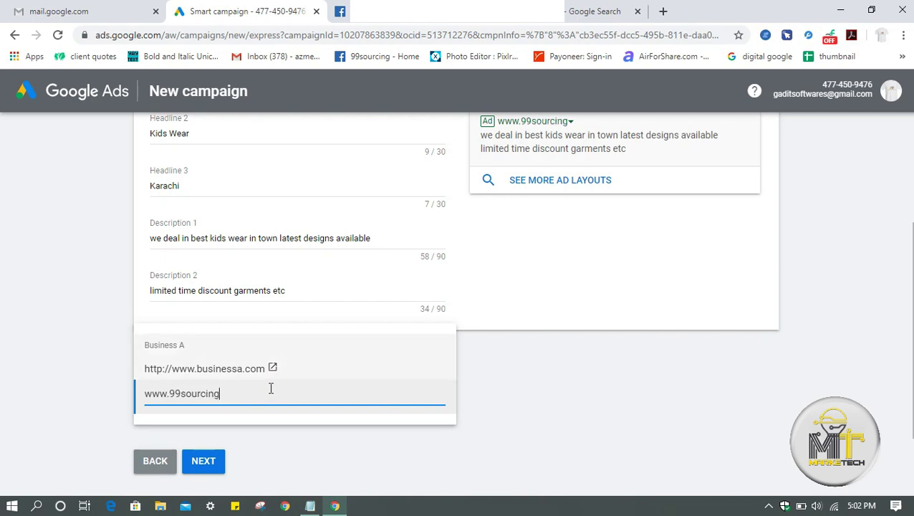
pyautogui.write('.com')
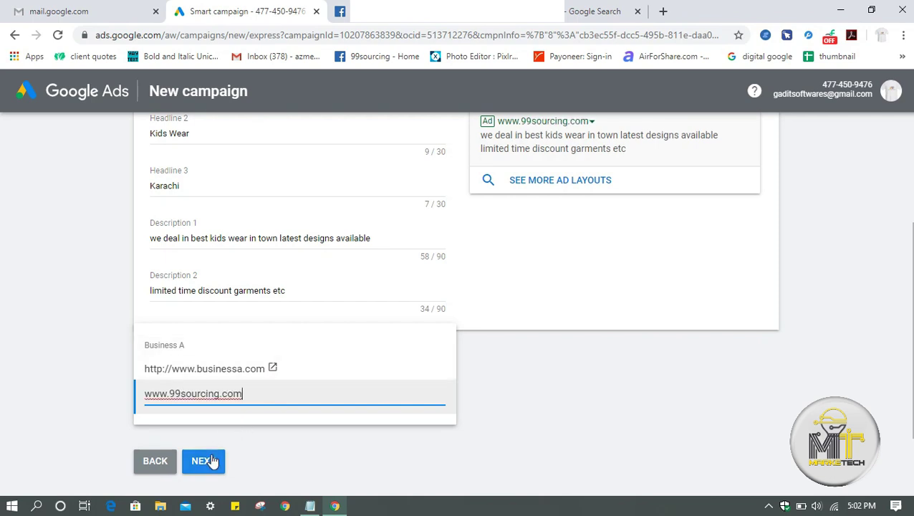
pyautogui.click(204, 460)
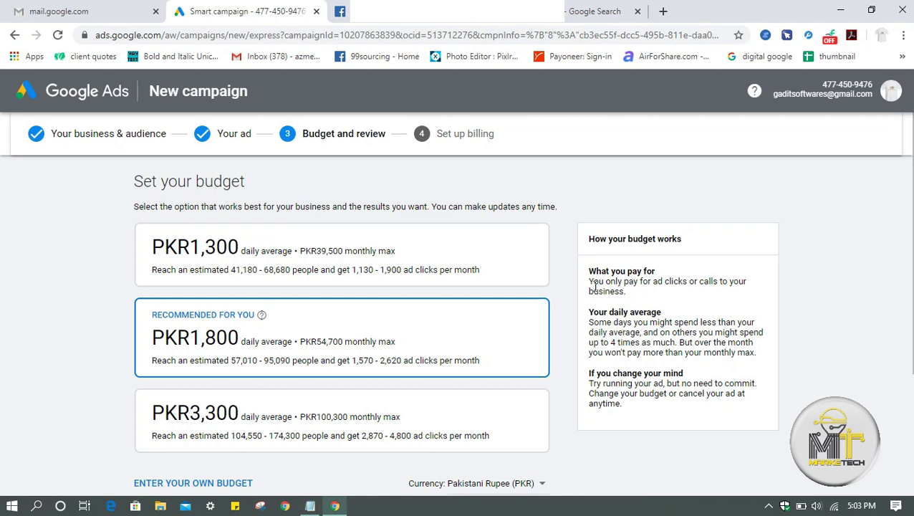
# Step: Start a custom budget and enter a daily average of PKR 500
pyautogui.scroll(-2, 879, 365)
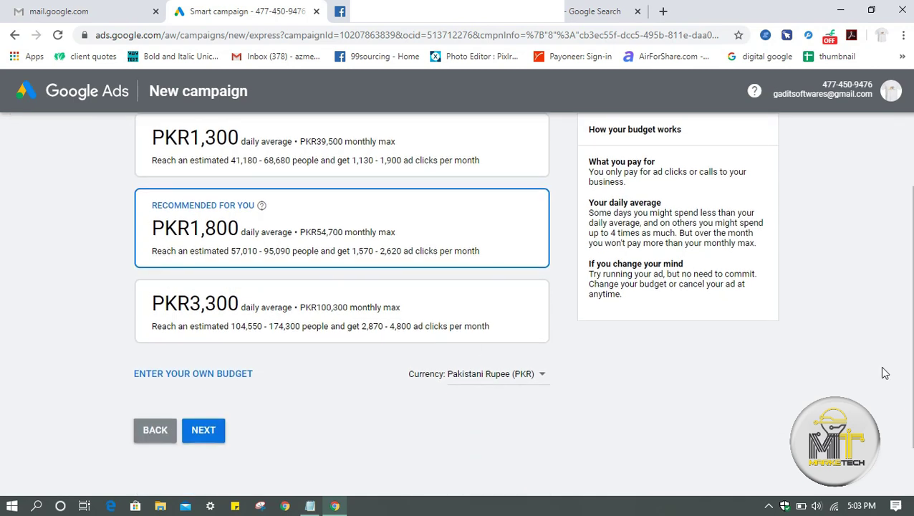
pyautogui.click(208, 373)
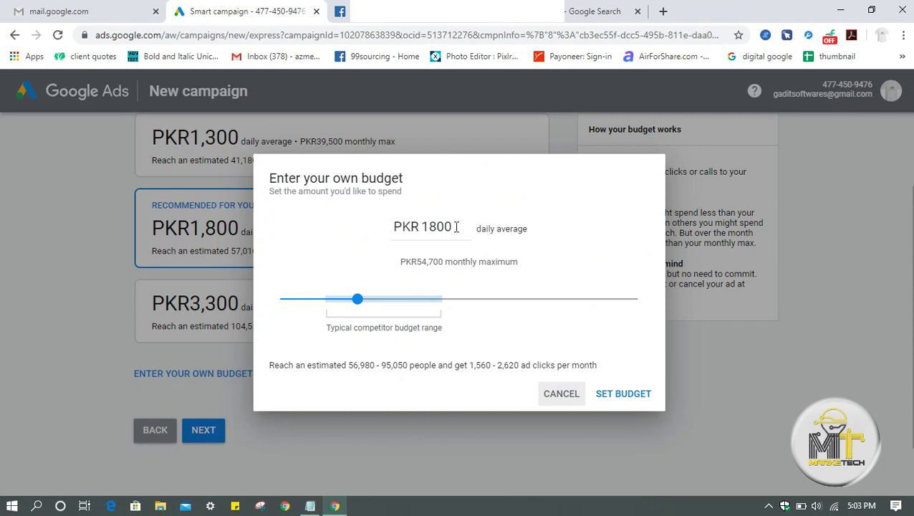
pyautogui.moveTo(453, 228); pyautogui.dragTo(423, 229)
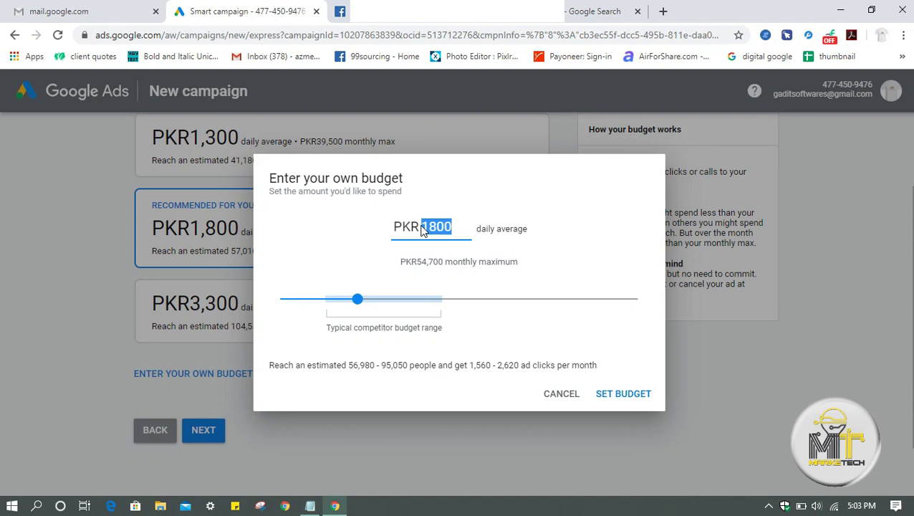
pyautogui.write('500')
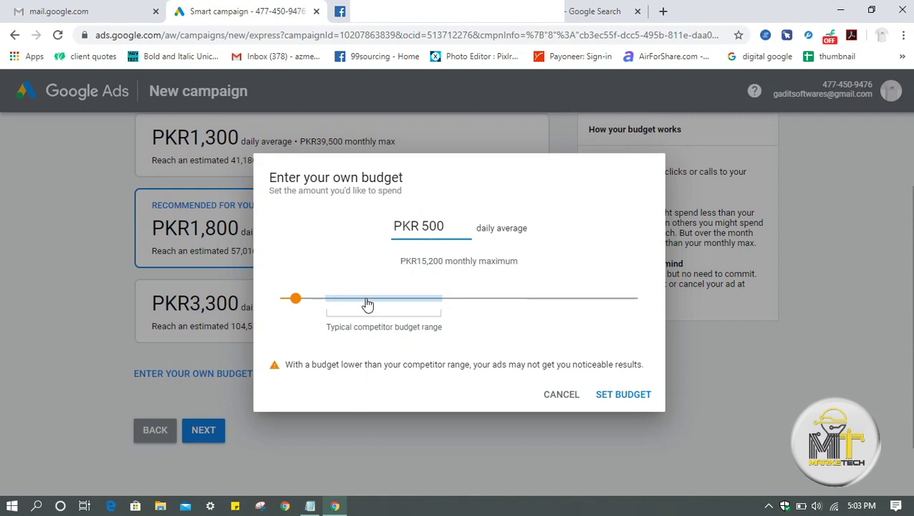
# Step: Raise the custom budget to a daily average of PKR 3600, apply it, and continue to the campaign review
pyautogui.click(326, 299)
pyautogui.moveTo(327, 304); pyautogui.dragTo(446, 313)
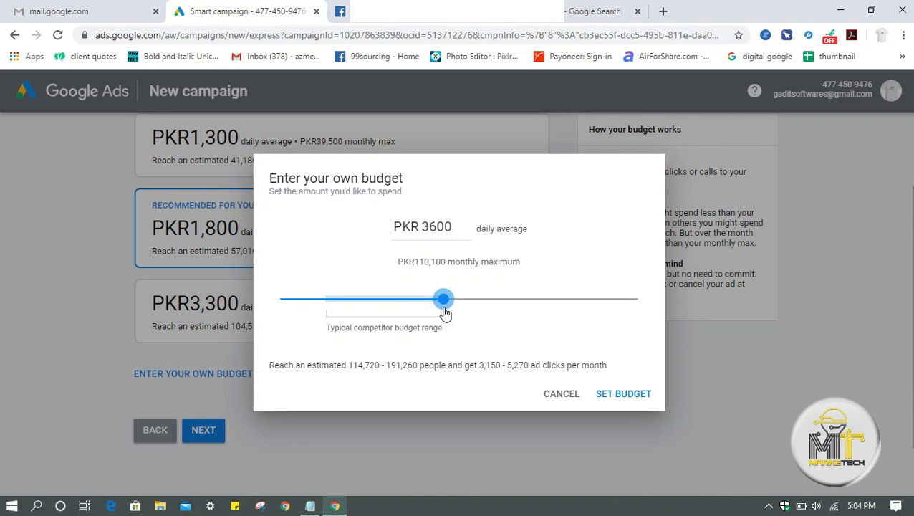
pyautogui.click(625, 401)
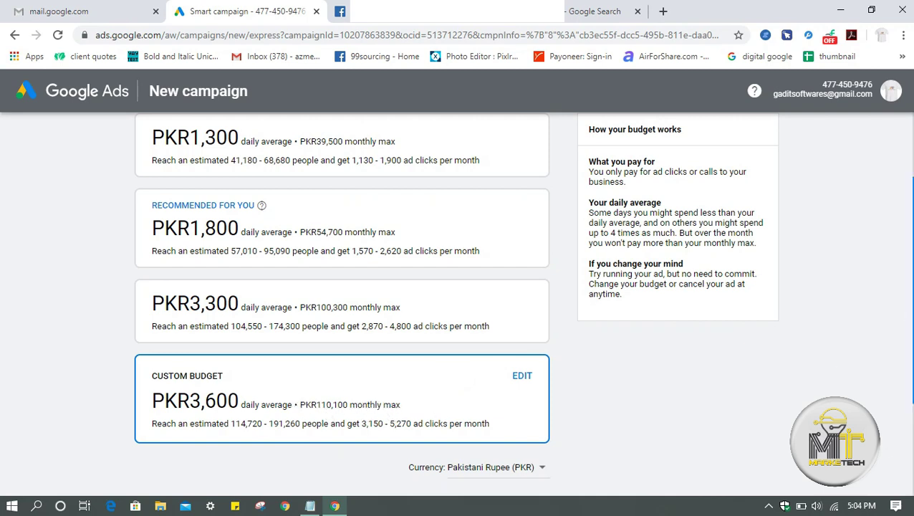
pyautogui.scroll(-3, 911, 322)
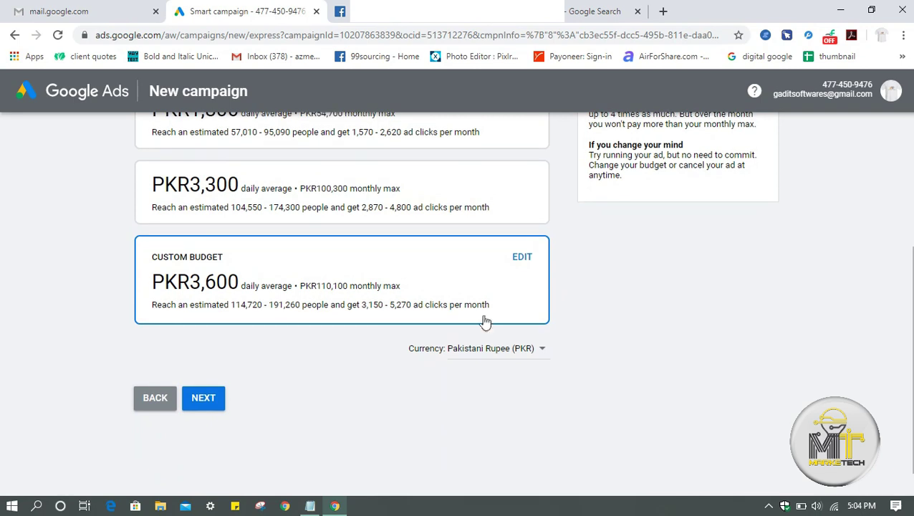
pyautogui.click(199, 402)
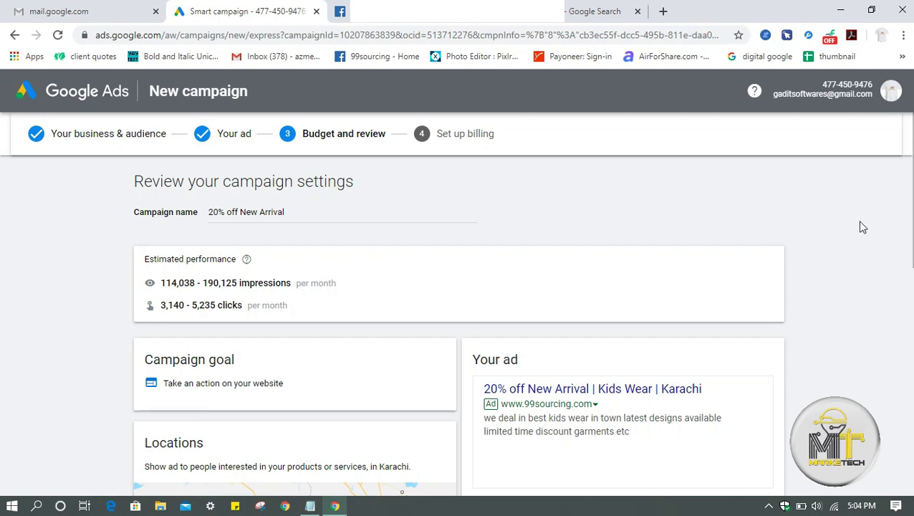
# Step: Review the campaign's estimated performance, ad, location, budget and product settings, and continue to the billing setup
pyautogui.scroll(-3, 900, 267)
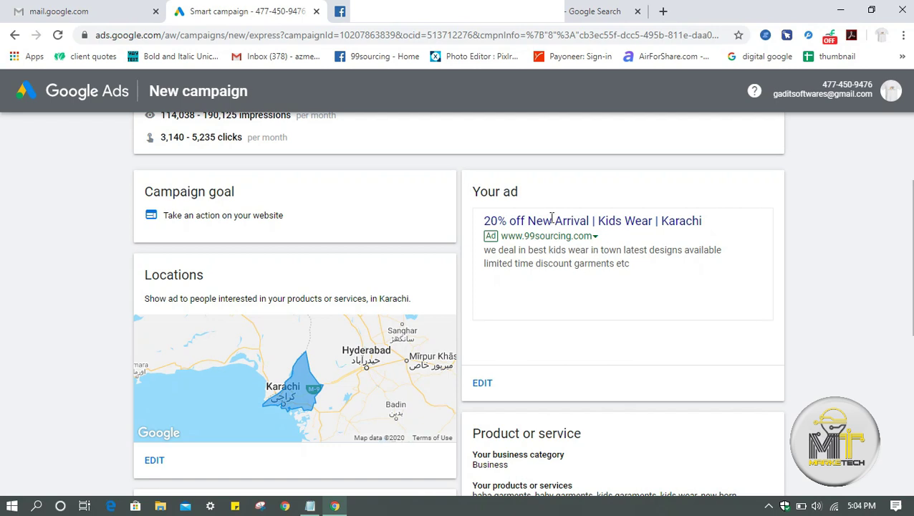
pyautogui.scroll(-5, 910, 257)
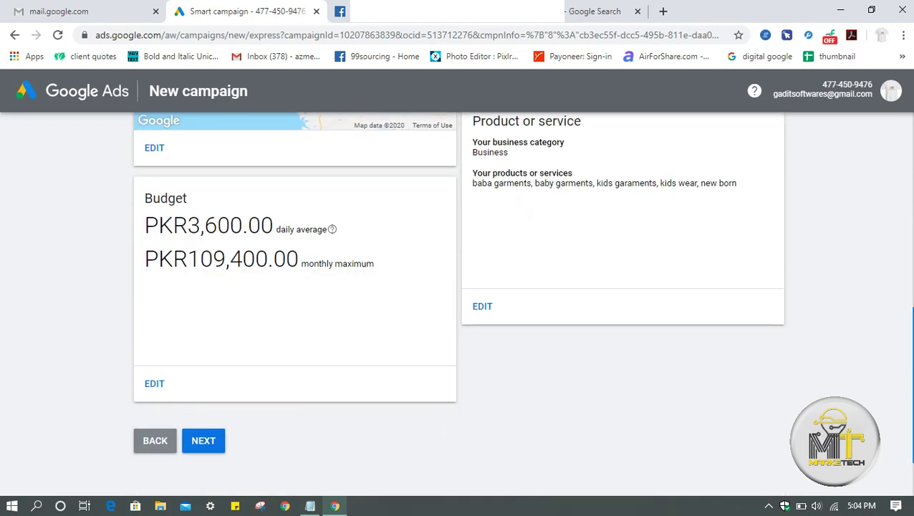
pyautogui.scroll(3, 457, 287)
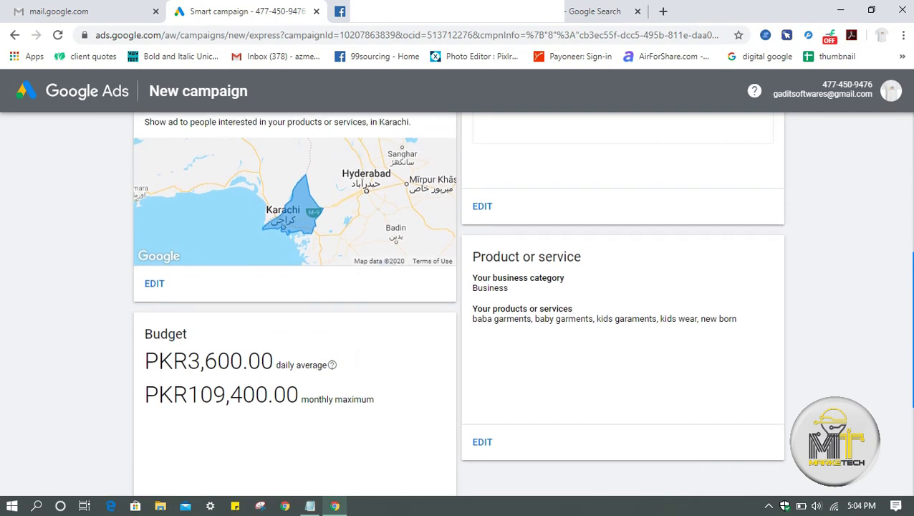
pyautogui.scroll(-2, 457, 303)
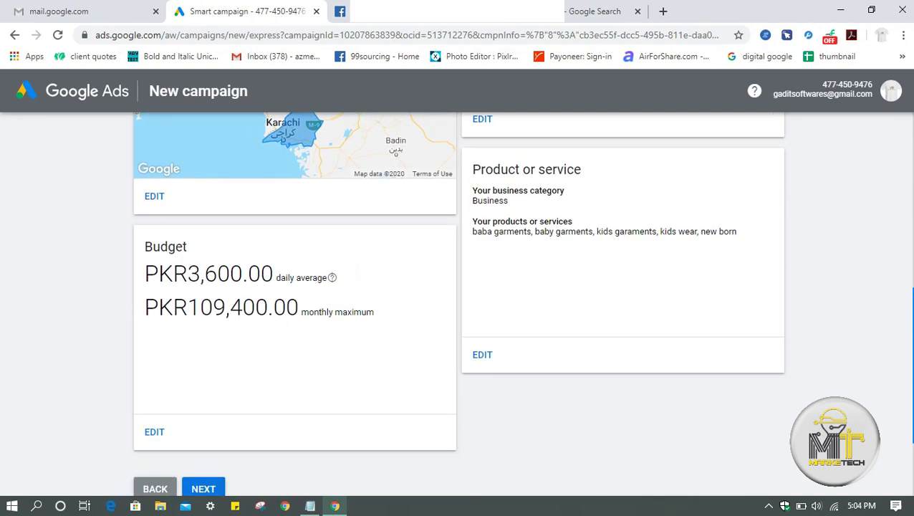
pyautogui.scroll(-2, 908, 324)
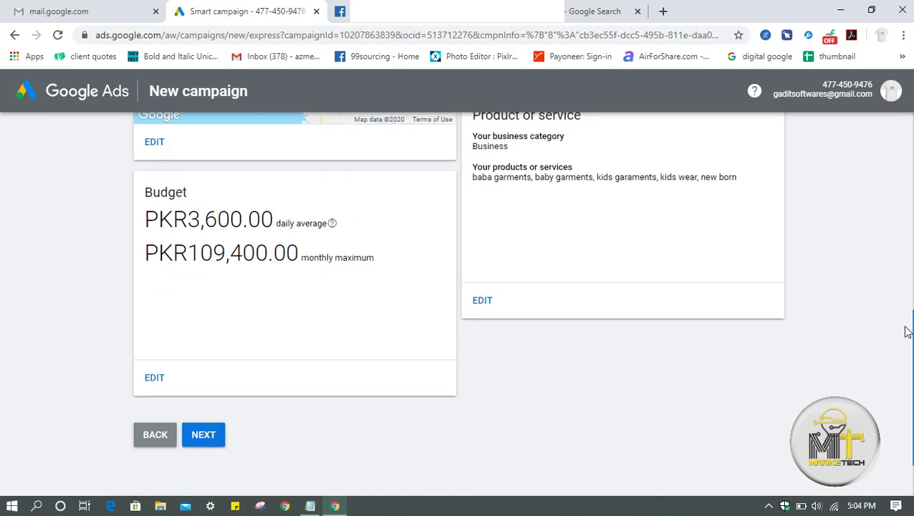
pyautogui.scroll(-1, 908, 324)
pyautogui.click(212, 417)
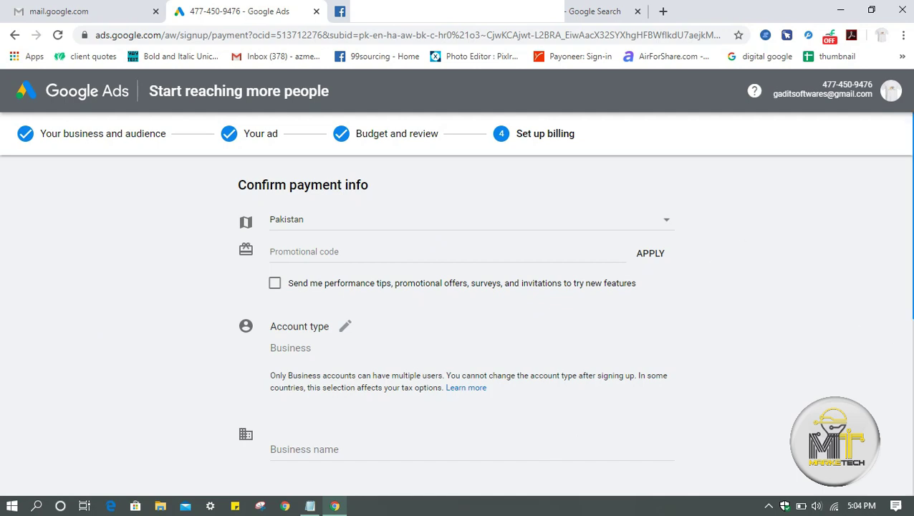
# Step: Look through the payment info form without filling it in, and return to the campaign settings review
pyautogui.scroll(-5, 457, 301)
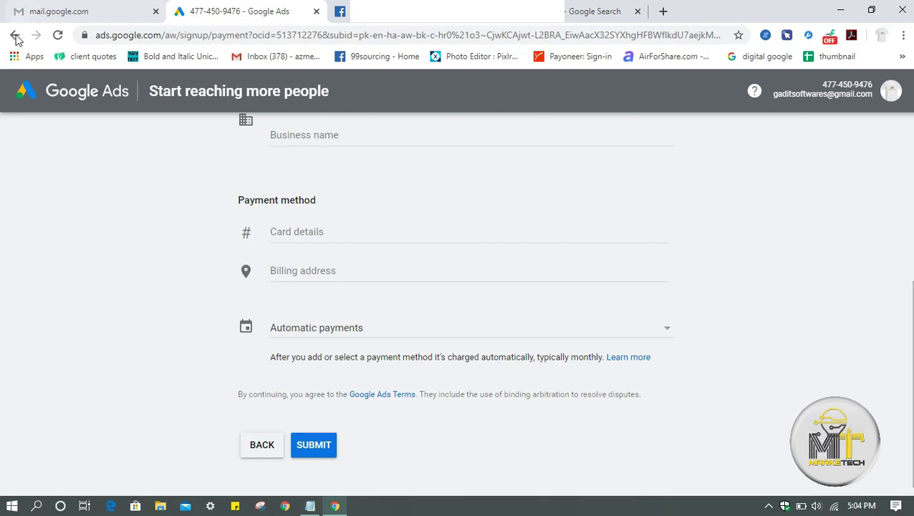
pyautogui.scroll(5, 892, 114)
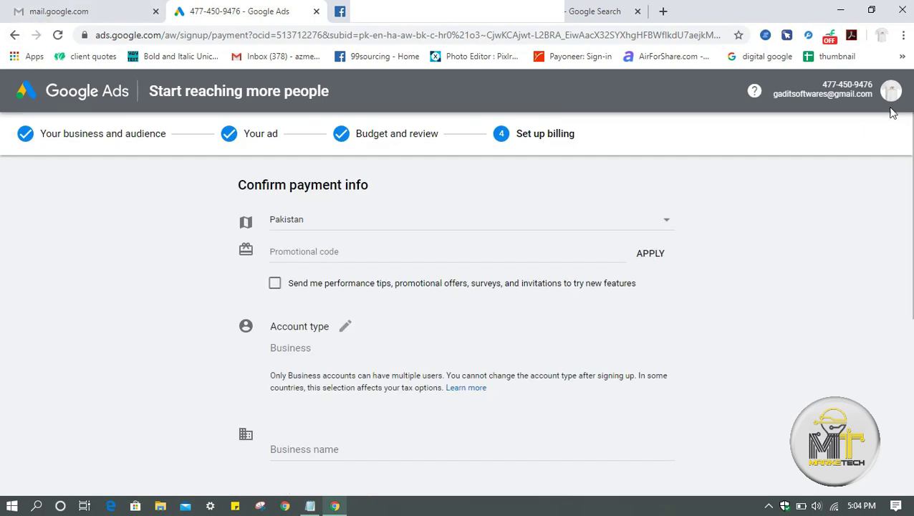
pyautogui.click(392, 131)
pyautogui.click(15, 34)
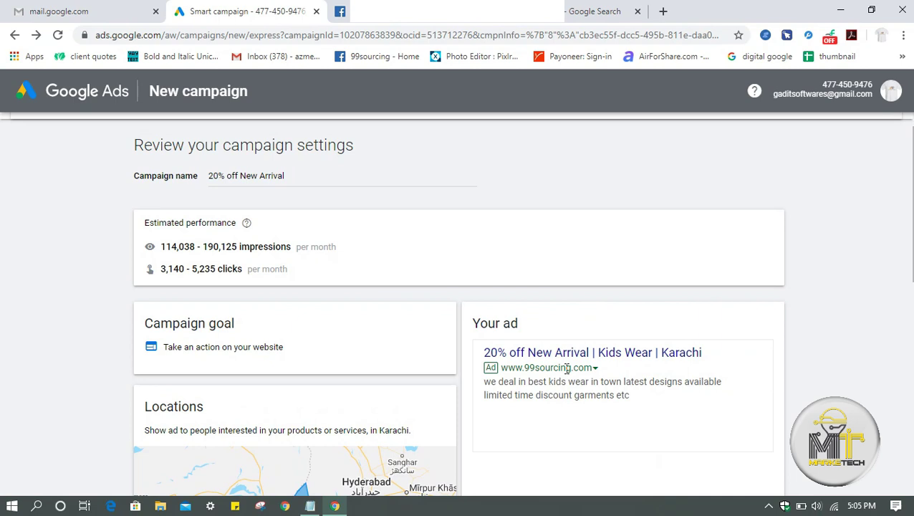
# Step: Switch to the Google Search tab and replace the "sale in karachi" query with a search for "advertisement company name"
pyautogui.click(595, 11)
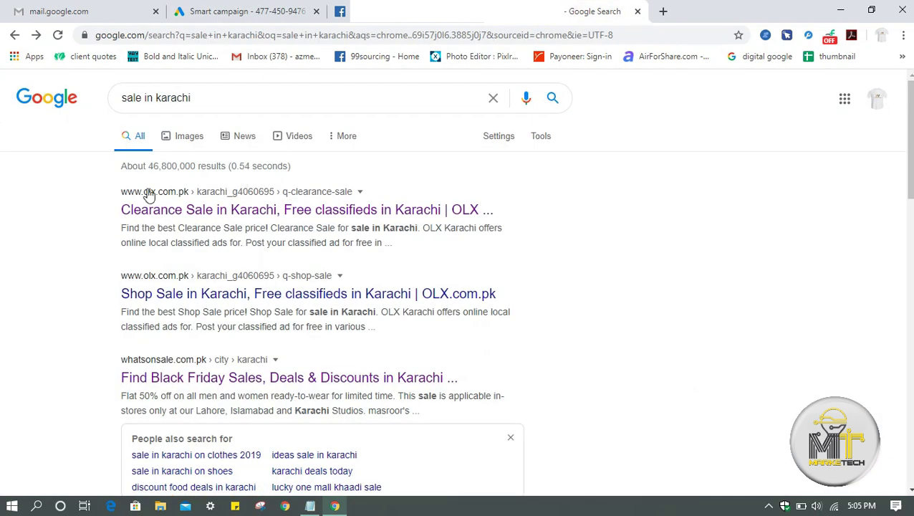
pyautogui.click(220, 92)
pyautogui.press('BackSpace')
pyautogui.press('BackSpace')
pyautogui.press('BackSpace')
pyautogui.press('BackSpace')
pyautogui.press('BackSpace')
pyautogui.press('BackSpace')
pyautogui.press('BackSpace')
pyautogui.press('BackSpace')
pyautogui.press('BackSpace')
pyautogui.press('BackSpace')
pyautogui.press('BackSpace')
pyautogui.press('BackSpace')
pyautogui.press('BackSpace')
pyautogui.press('BackSpace')
pyautogui.press('BackSpace')
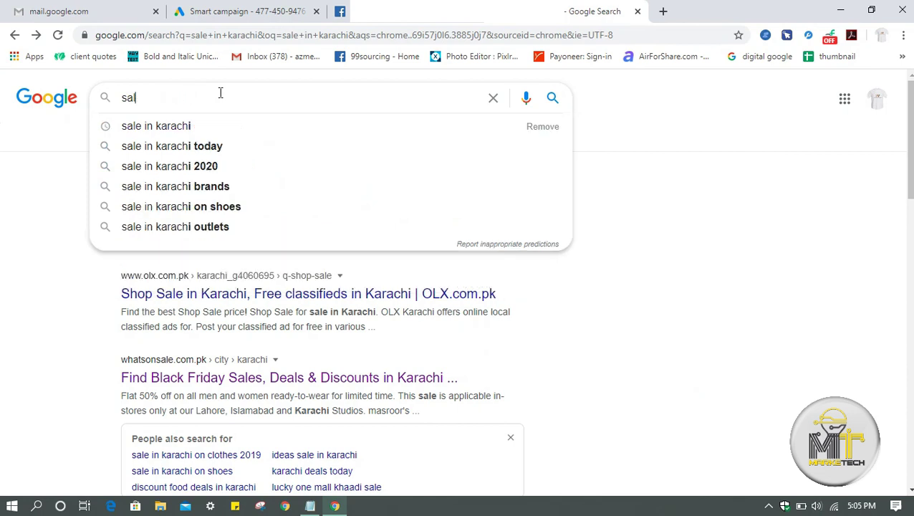
pyautogui.write('ad')
pyautogui.press('Down')
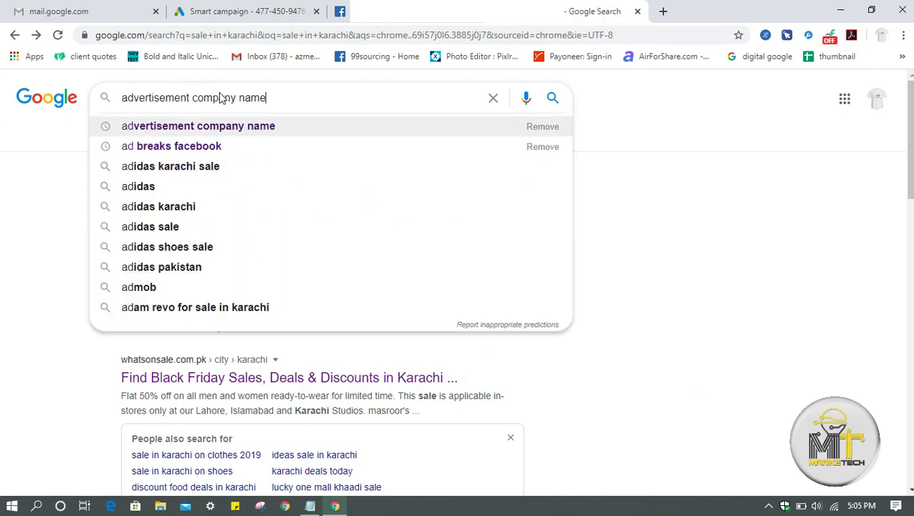
pyautogui.press('Return')
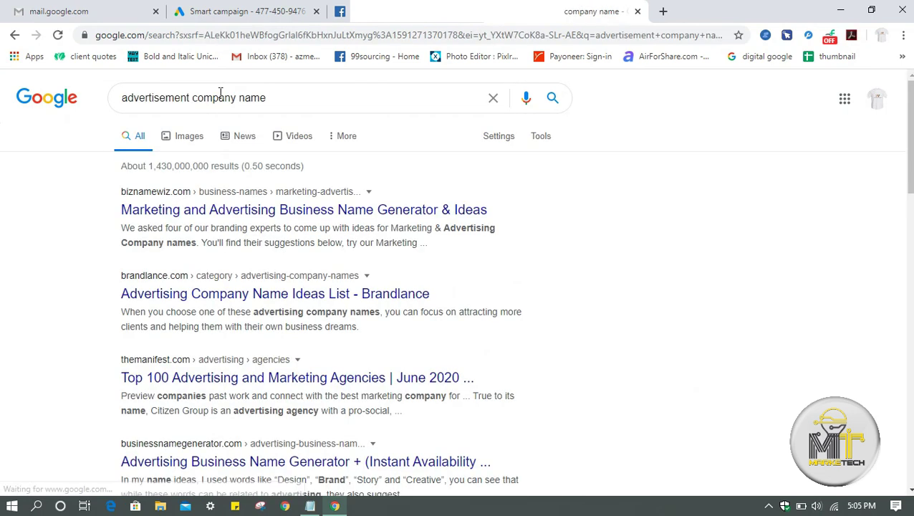
# Step: Close the current search tab, repeat the "advertisement company name" search in a new tab, and look through the results for ads
pyautogui.click(637, 11)
pyautogui.hotkey('ctrl', 't')
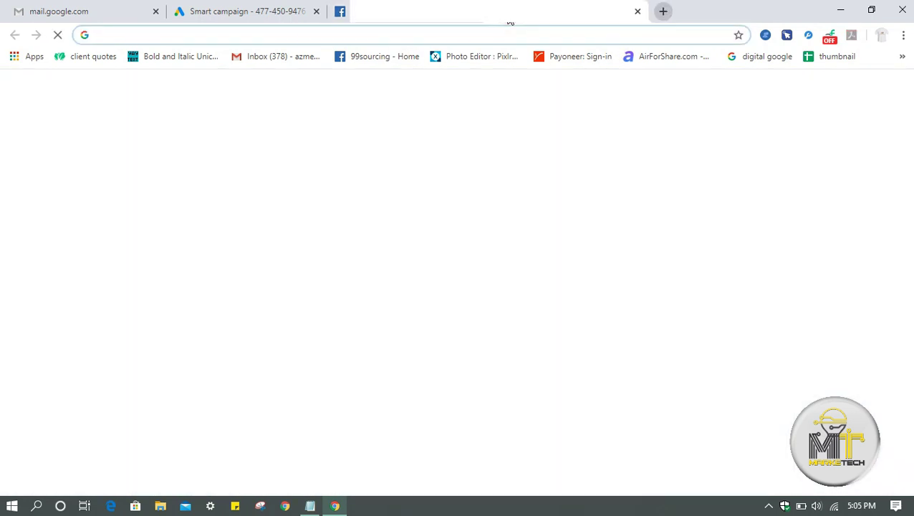
pyautogui.write('adver')
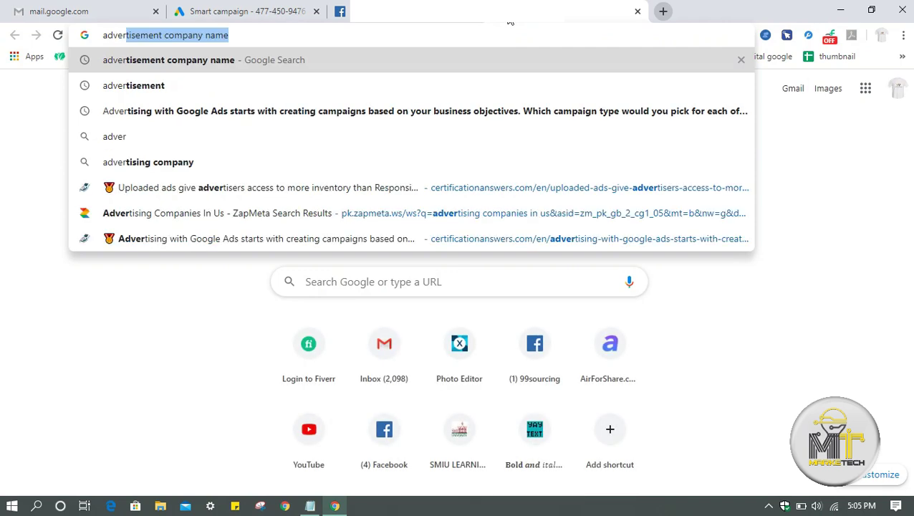
pyautogui.press('Return')
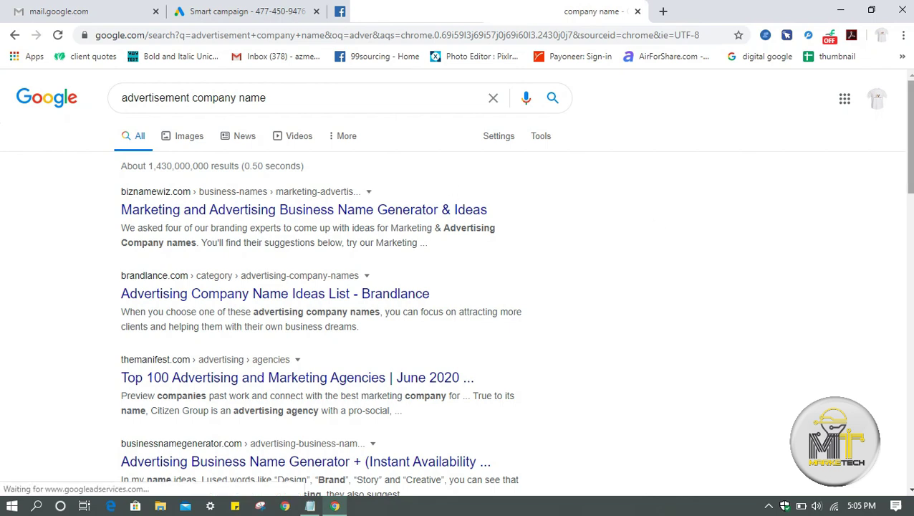
pyautogui.scroll(-5, 855, 170)
pyautogui.scroll(5, 855, 170)
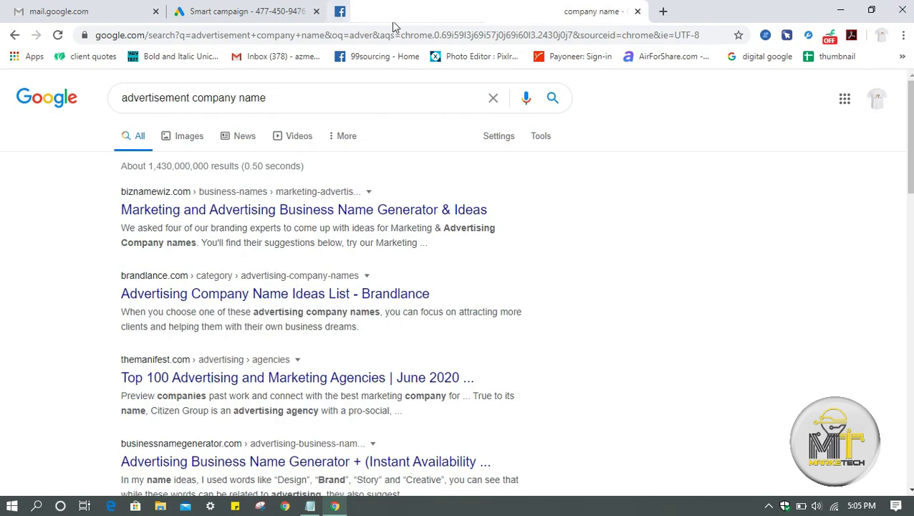
# Step: Shorten the Google search query to "advertisement company" and run the search
pyautogui.click(288, 96)
pyautogui.press('BackSpace')
pyautogui.press('BackSpace')
pyautogui.press('BackSpace')
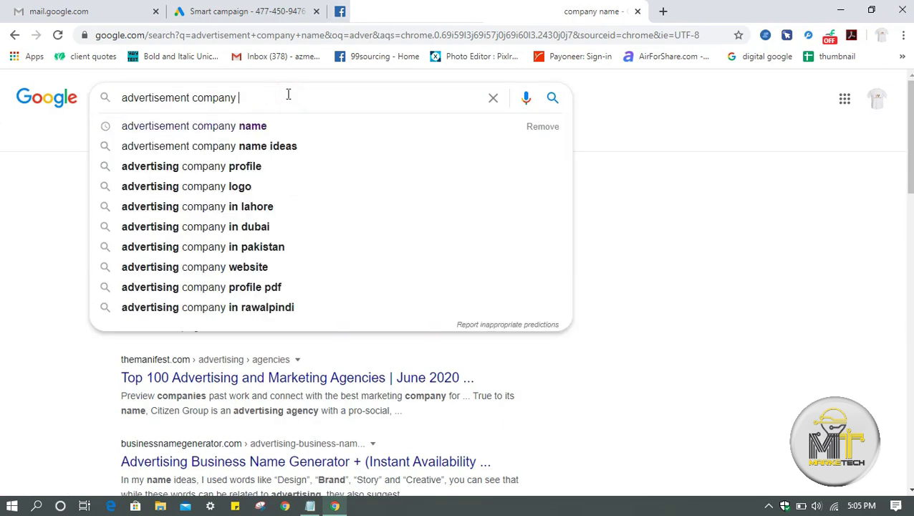
pyautogui.press('Return')
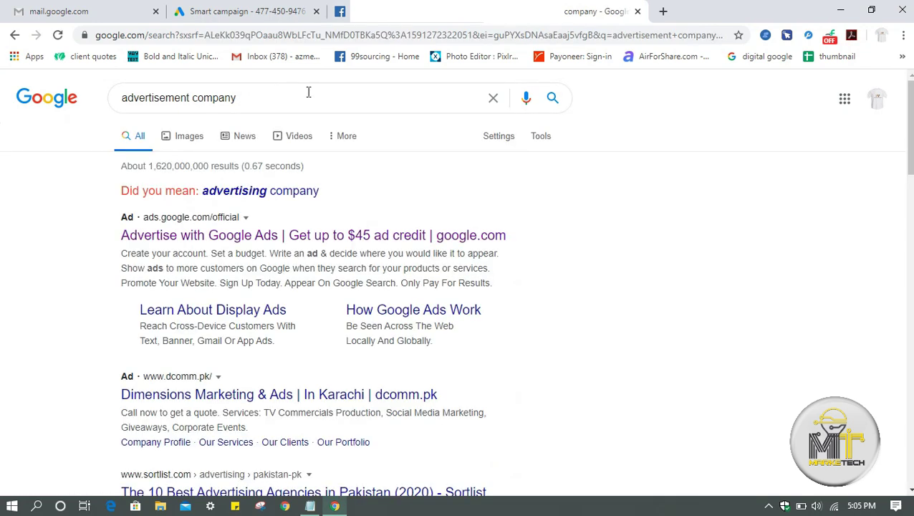
# Step: Compare the sponsored search results with the Smart campaign's ad preview, and open the Dimensions Marketing & Ads result's landing page
pyautogui.click(260, 234)
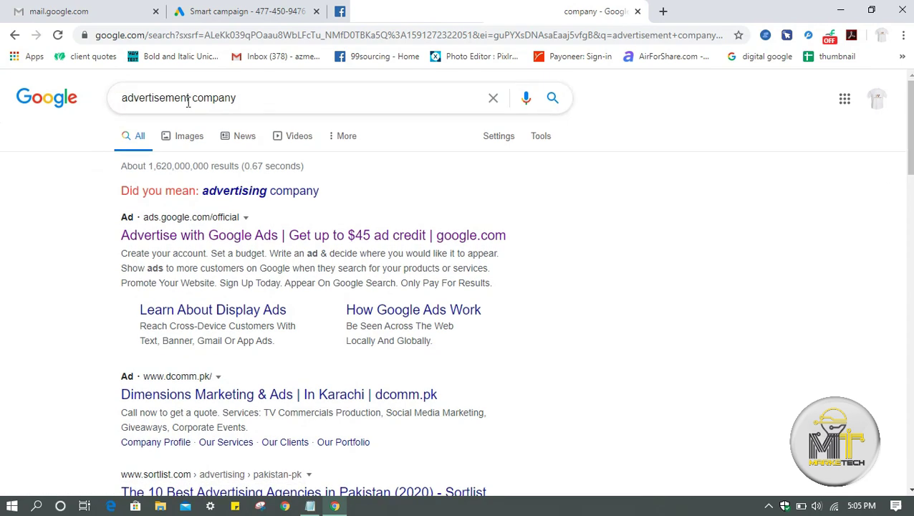
pyautogui.moveTo(909, 122); pyautogui.dragTo(847, 169)
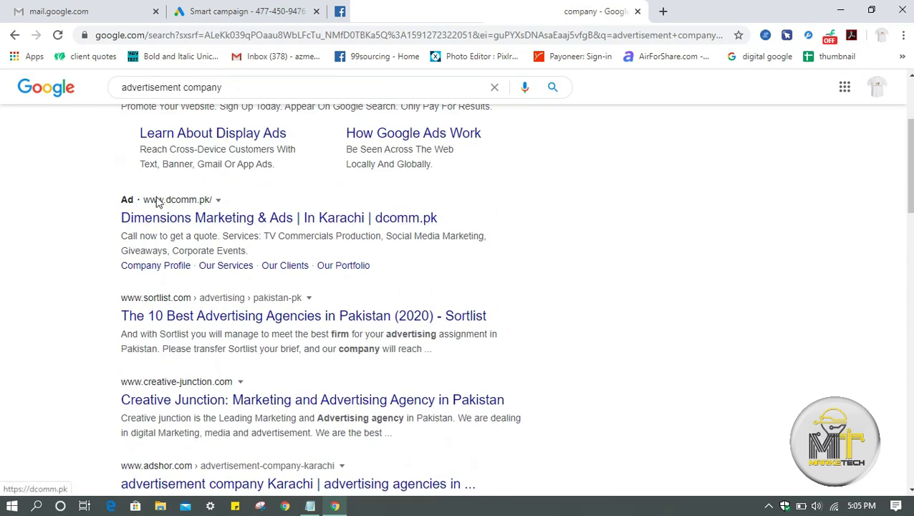
pyautogui.click(255, 9)
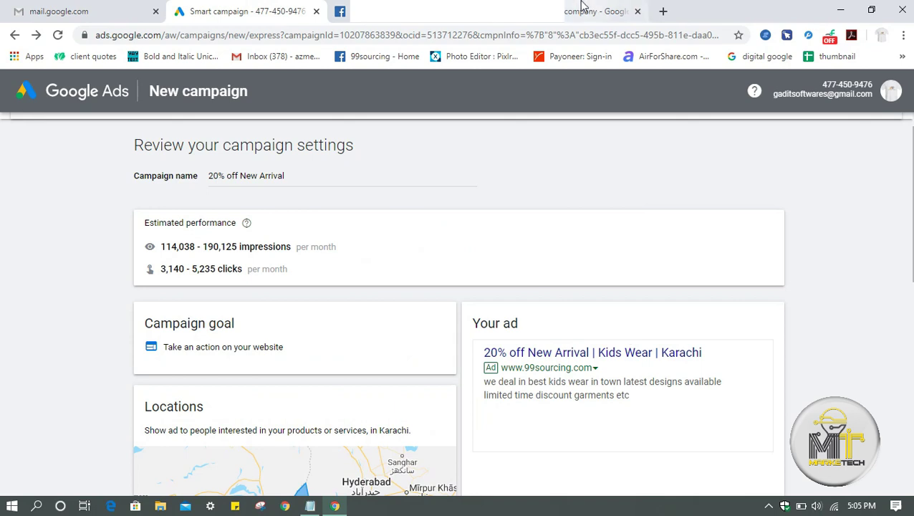
pyautogui.click(582, 10)
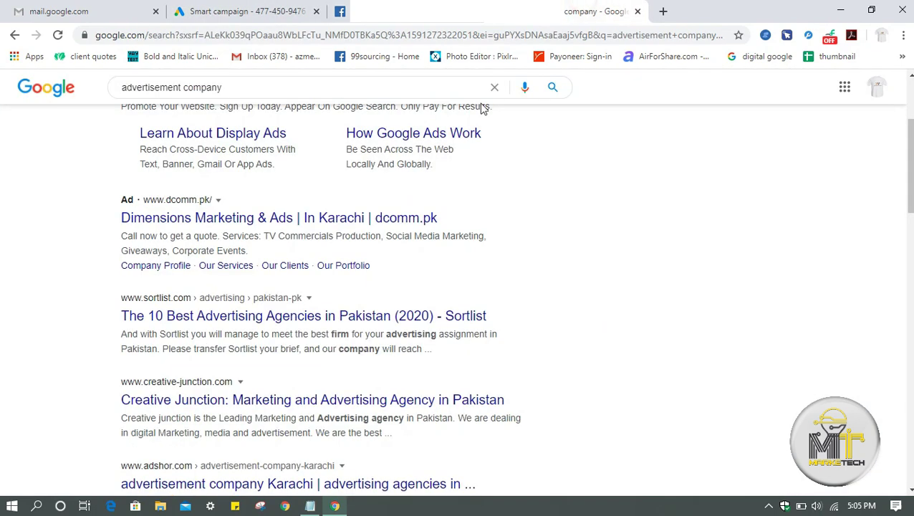
pyautogui.click(181, 216)
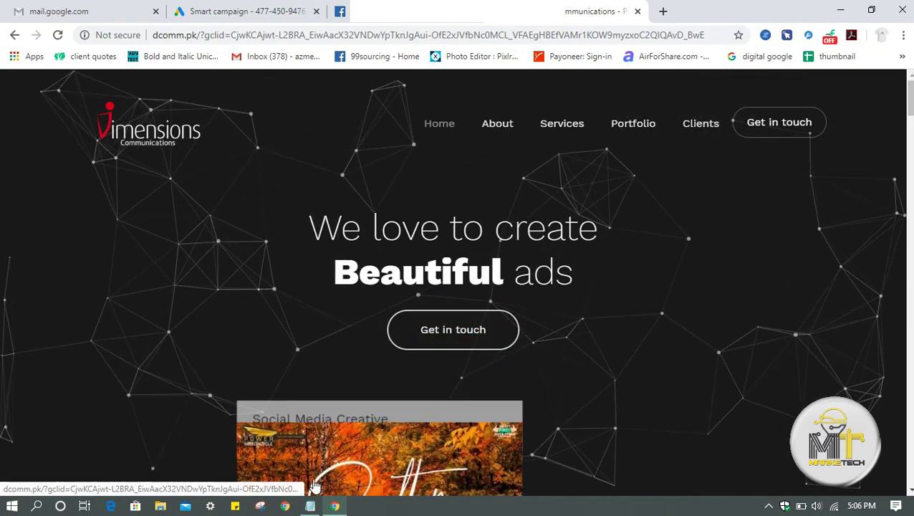
# Step: Switch to the Notepad notes and extend the "landing page" line with "ads click redirect on pag"
pyautogui.click(310, 508)
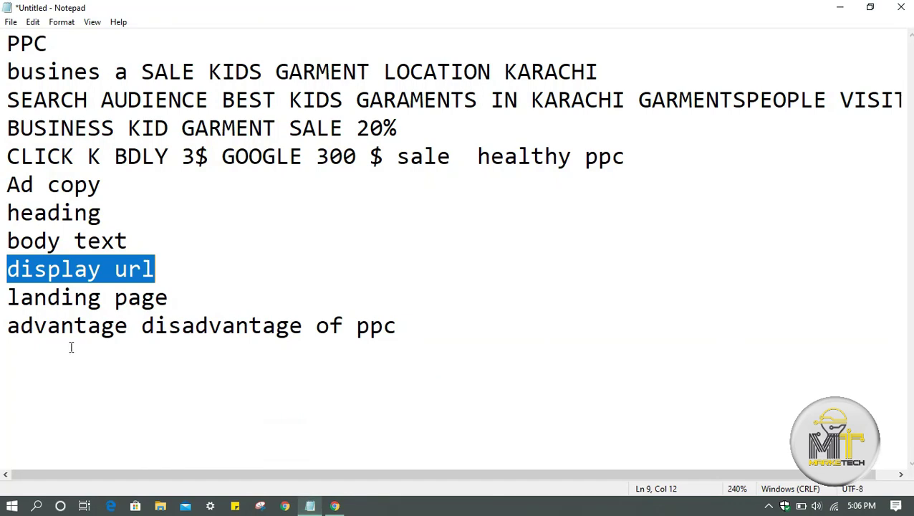
pyautogui.moveTo(8, 305); pyautogui.dragTo(184, 304)
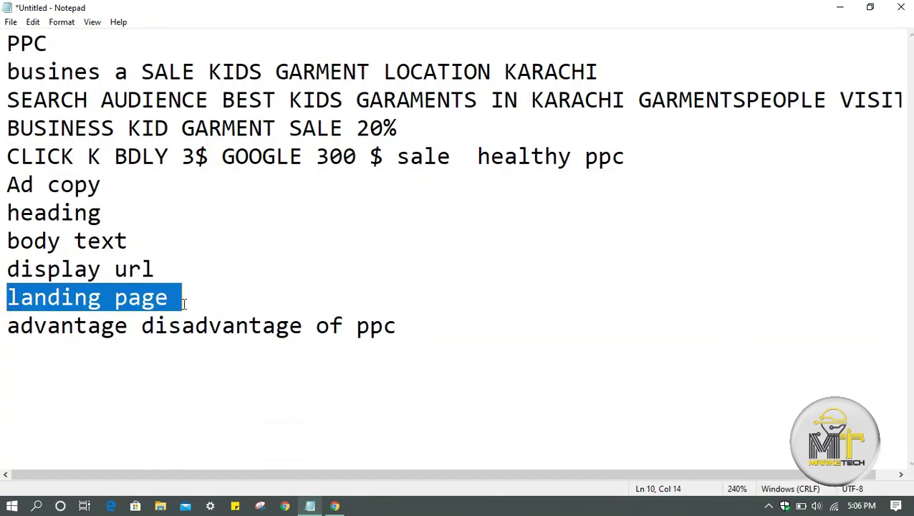
pyautogui.click(202, 298)
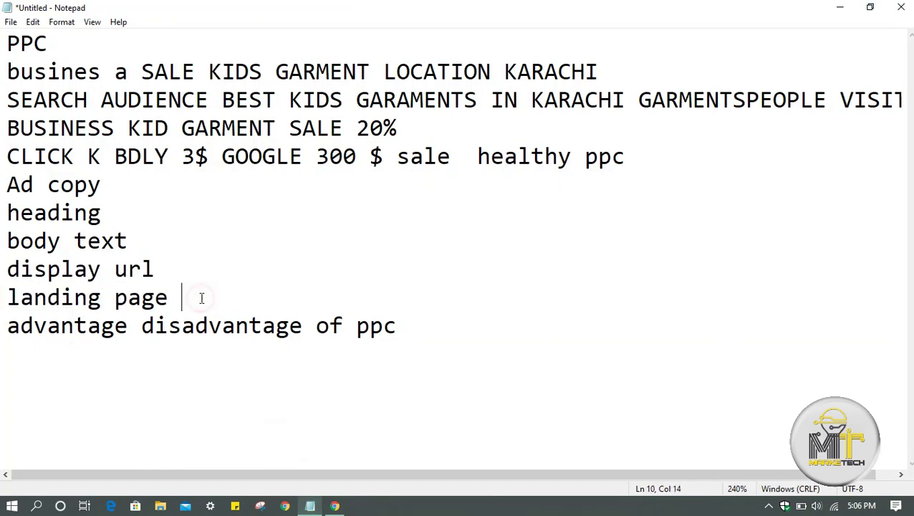
pyautogui.write('ads')
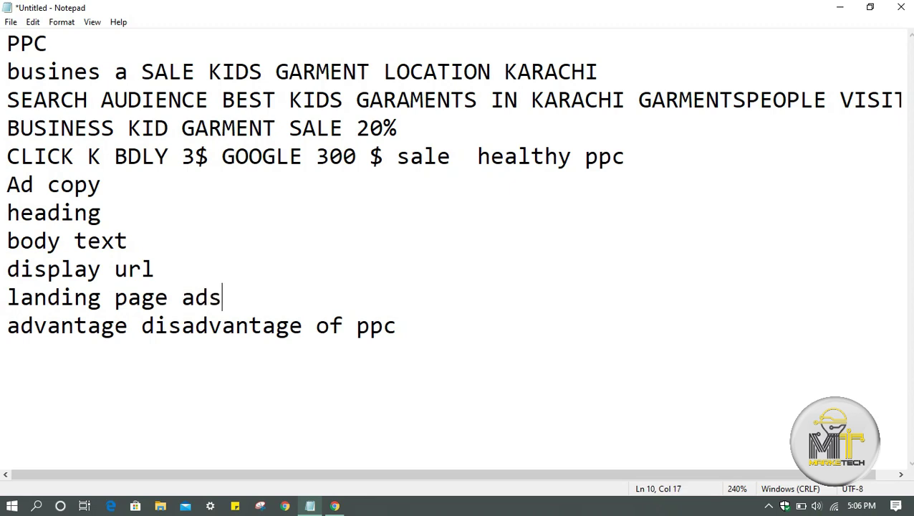
pyautogui.write(' click redirec')
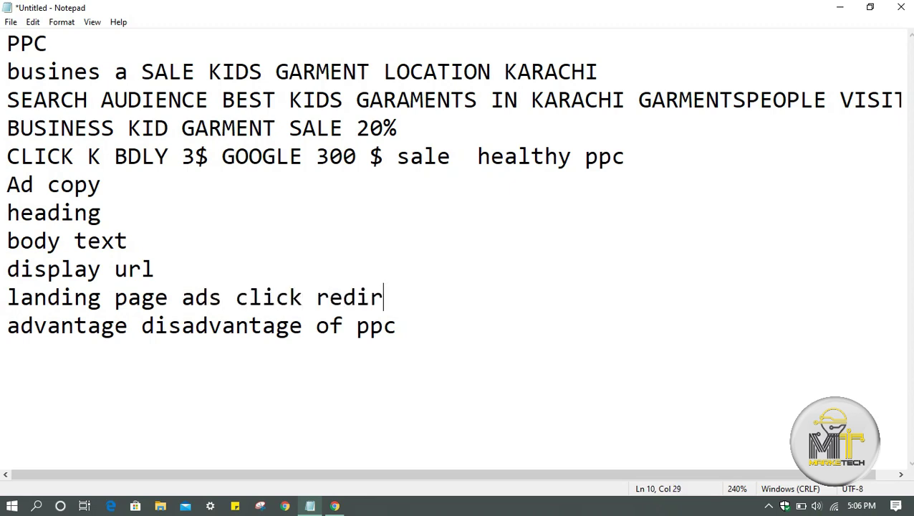
pyautogui.write('t on pag')
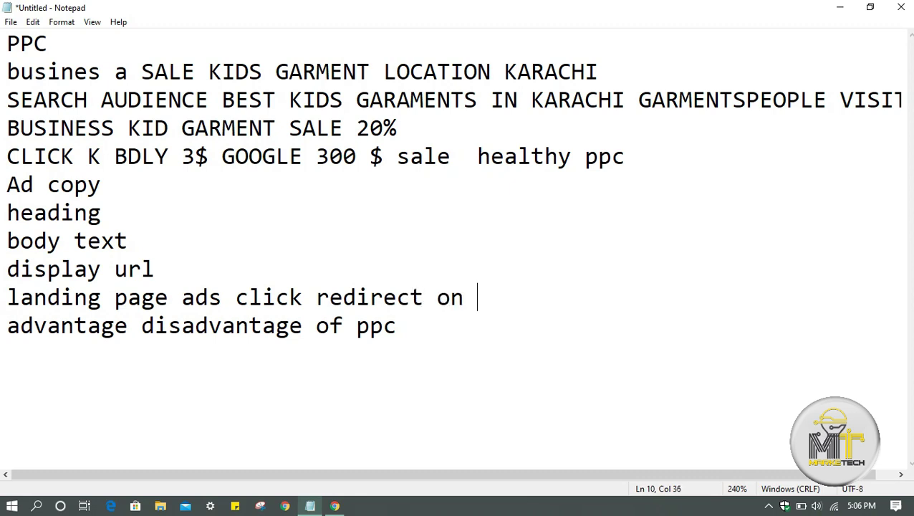